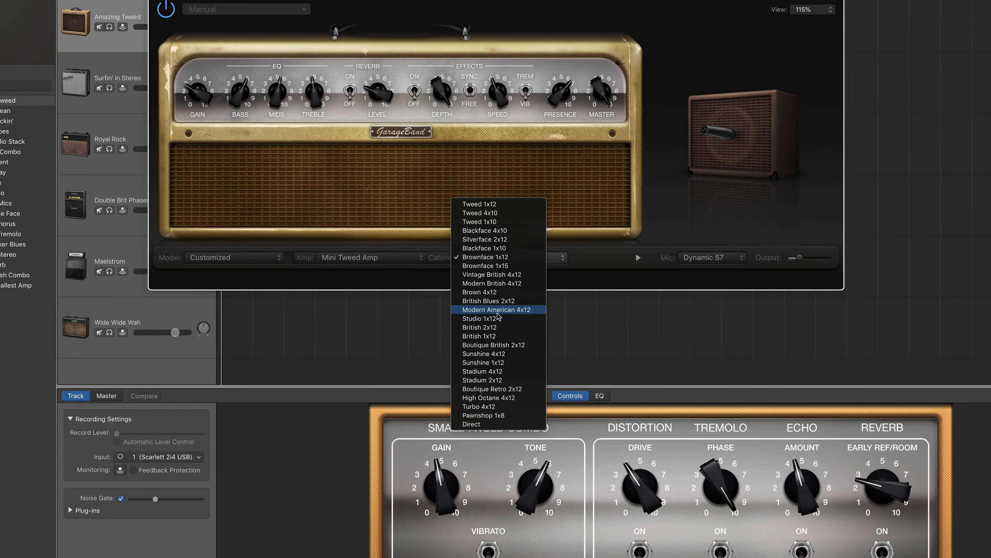
Customize the amp model with the Studio 1x12 cabinet and the British Amp head.
{"action": "left_click", "coordinate": [480, 318]}
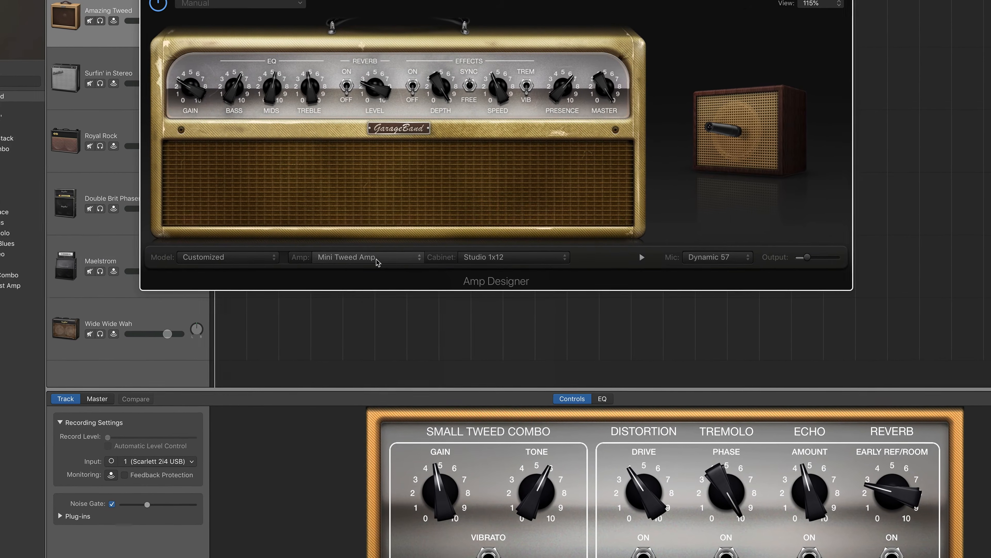
{"action": "left_click", "coordinate": [378, 258]}
{"action": "left_click", "coordinate": [345, 366]}
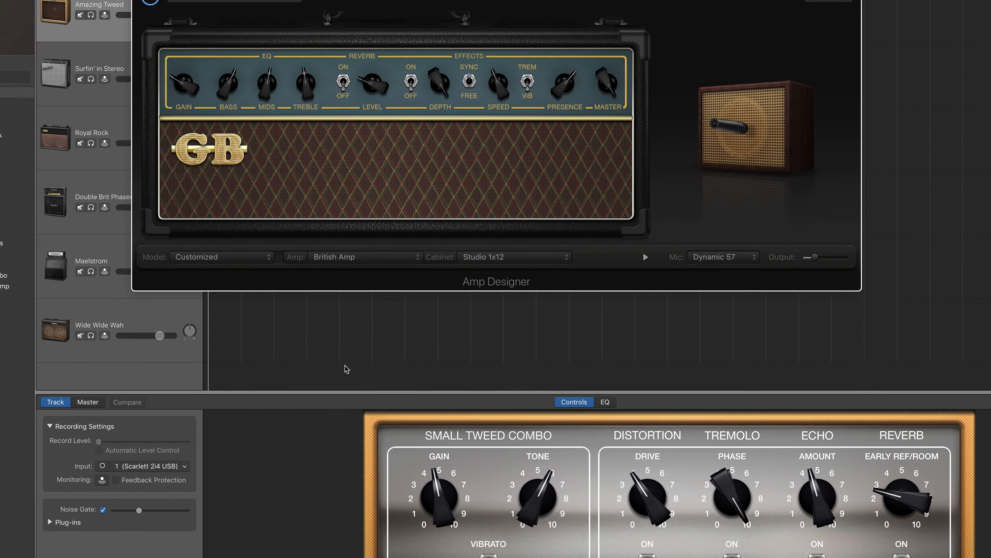
{"action": "left_click", "coordinate": [229, 257]}
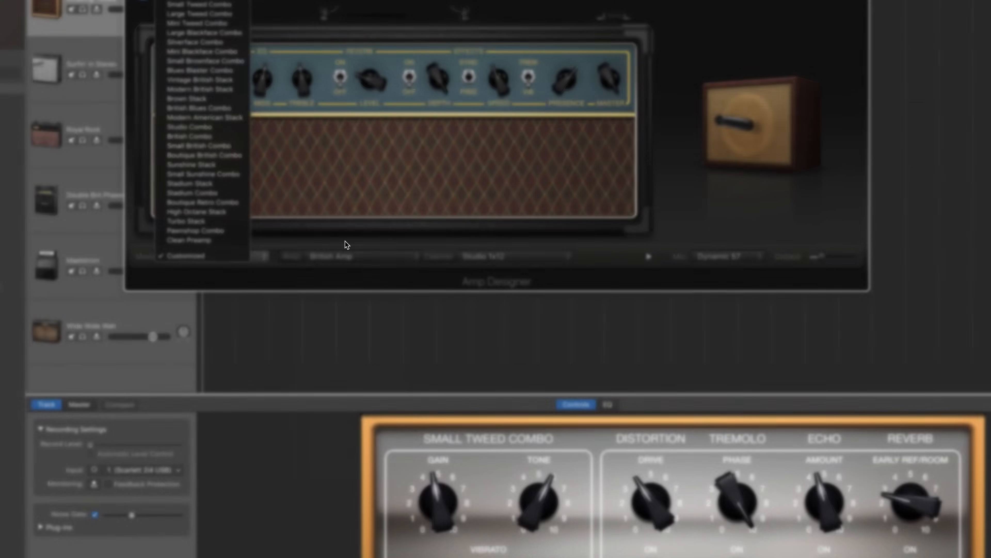
{"action": "left_click", "coordinate": [345, 243]}
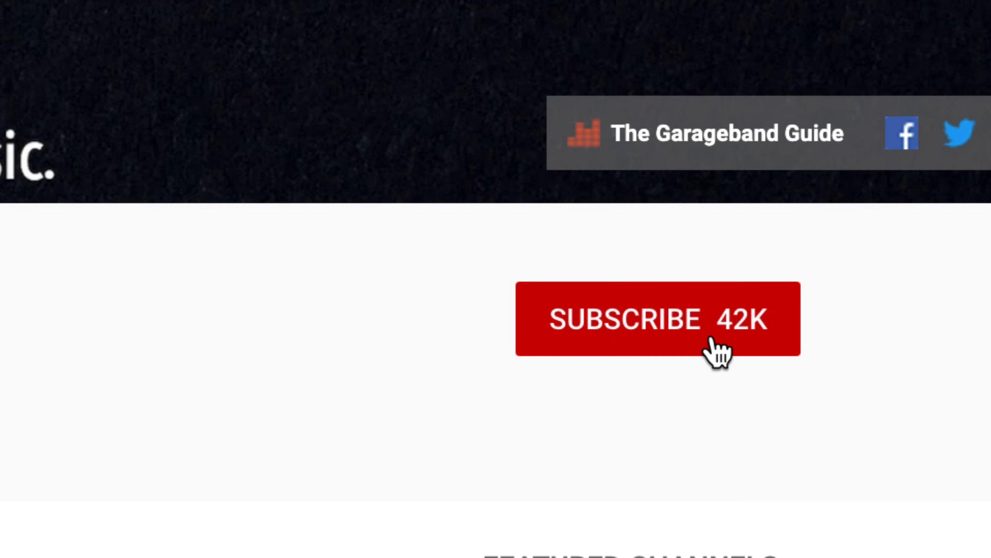
On YouTube, subscribe to The Garageband Guide channel and turn on its notifications.
{"action": "left_click", "coordinate": [710, 339]}
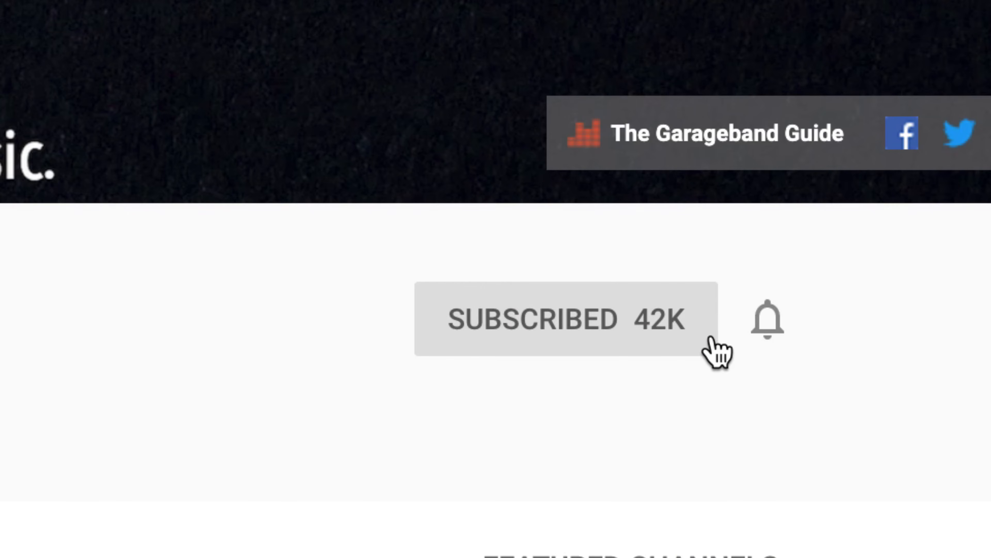
{"action": "left_click", "coordinate": [767, 319]}
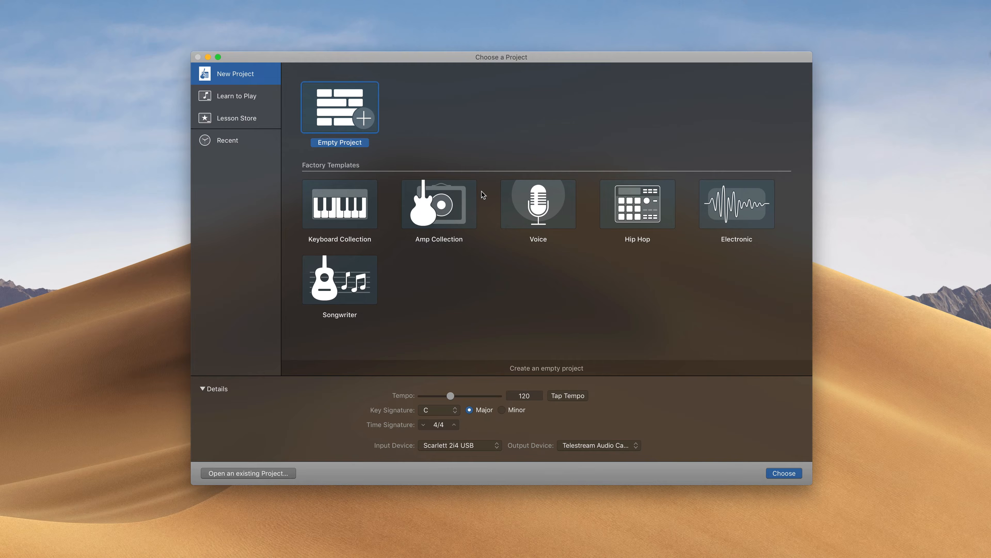
In GarageBand, create a new project from the Amp Collection template and move to the track below Amazing Tweed.
{"action": "left_click", "coordinate": [467, 204]}
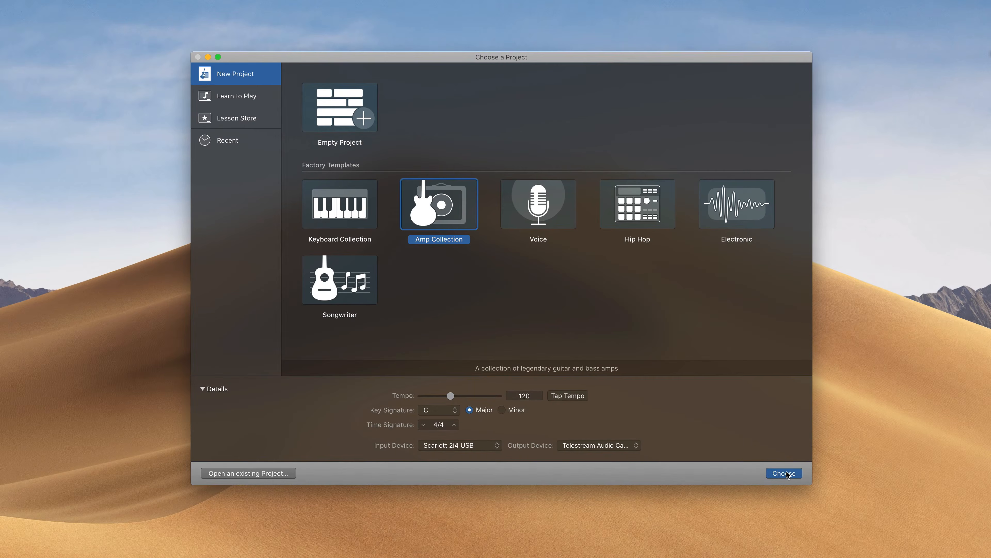
{"action": "left_click", "coordinate": [785, 473]}
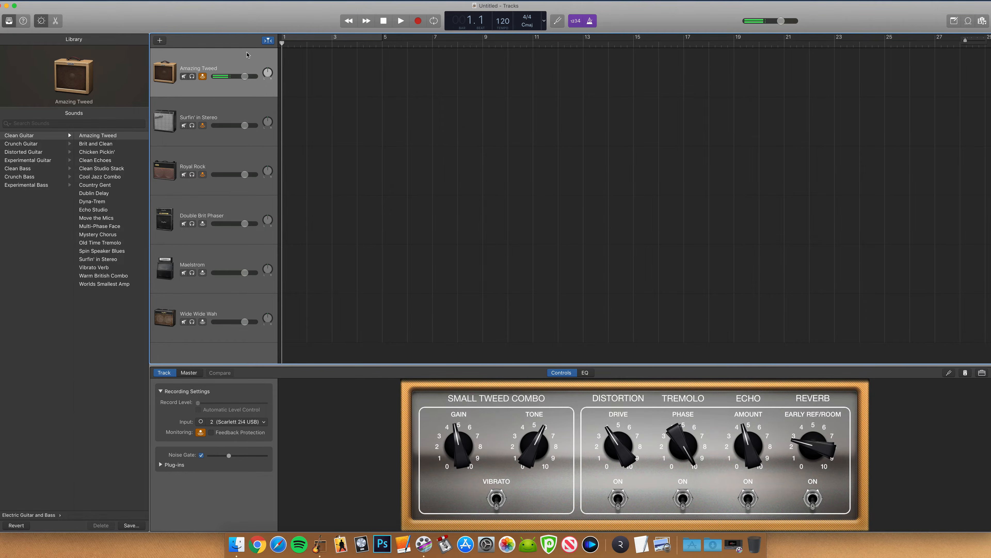
{"action": "key", "text": "Down"}
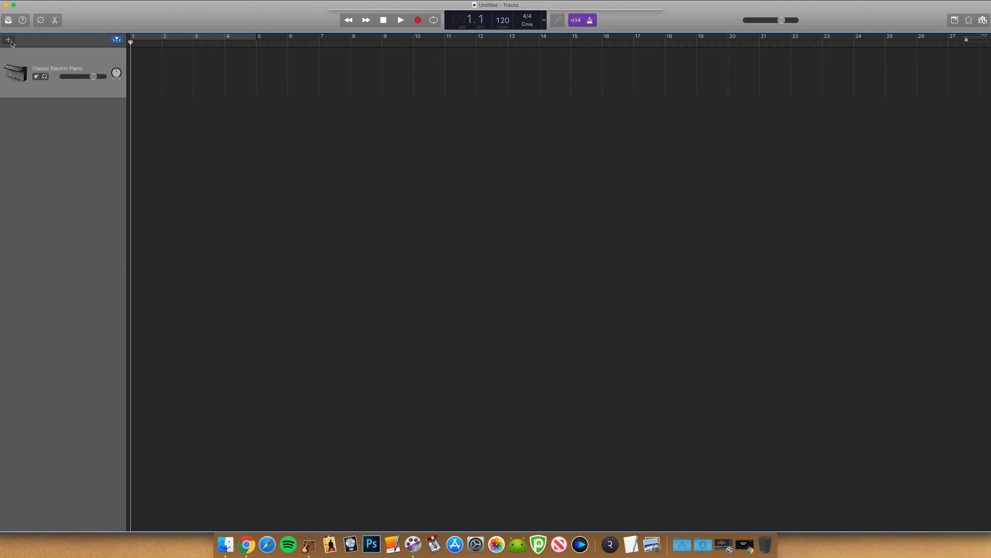
Add a new guitar or bass audio track to the project containing the Classic Electric Piano track.
{"action": "left_click", "coordinate": [9, 39]}
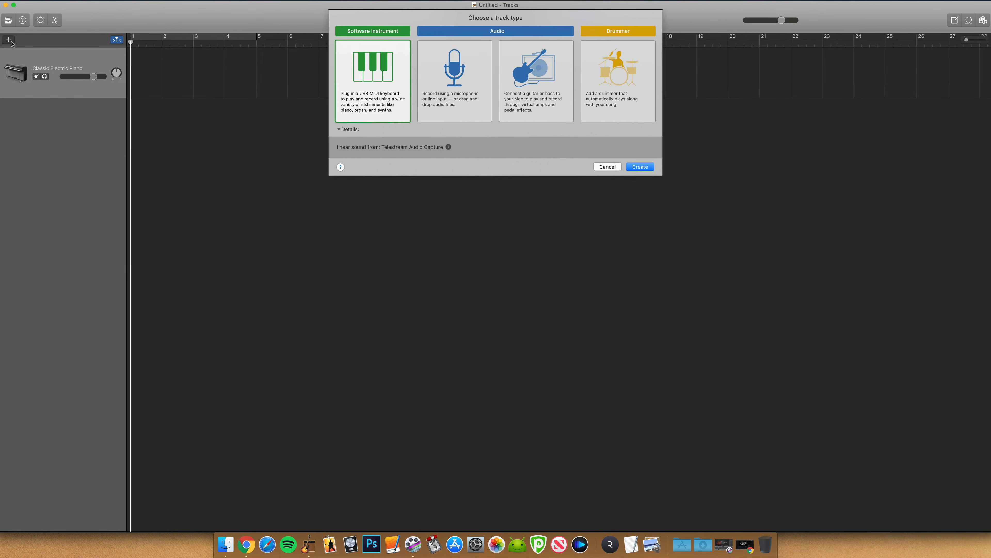
{"action": "left_click", "coordinate": [562, 86]}
{"action": "key", "text": "Return"}
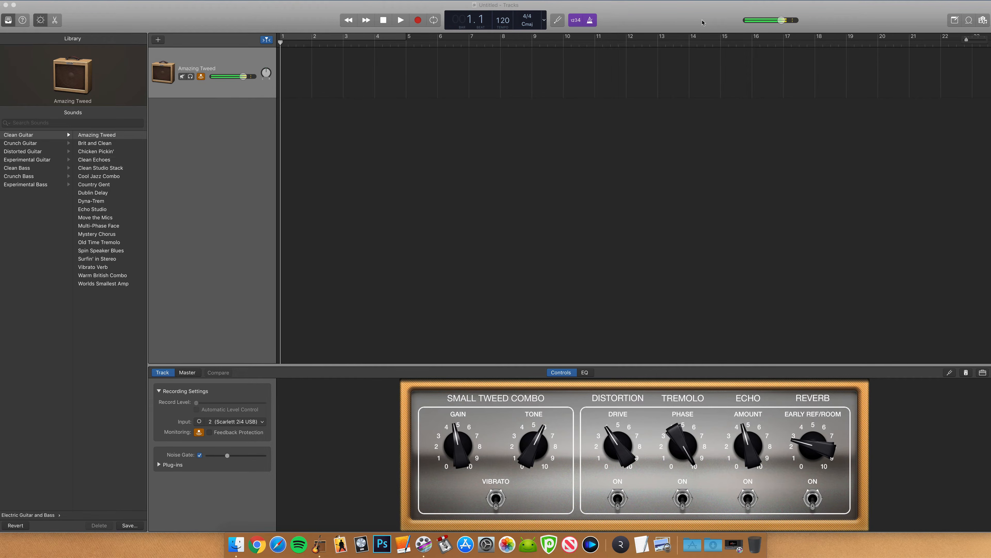
Audition the clean guitar patches Clean Echoes, Cool Jazz Combo and Dyna-Trem, plus the crunch guitar patch Amp Switcher.
{"action": "left_click", "coordinate": [110, 160]}
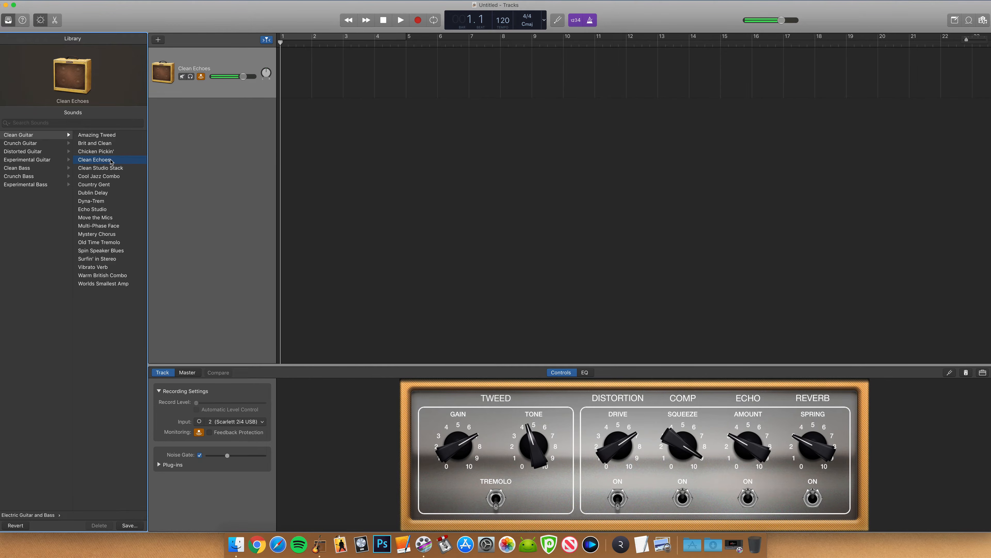
{"action": "left_click", "coordinate": [108, 176]}
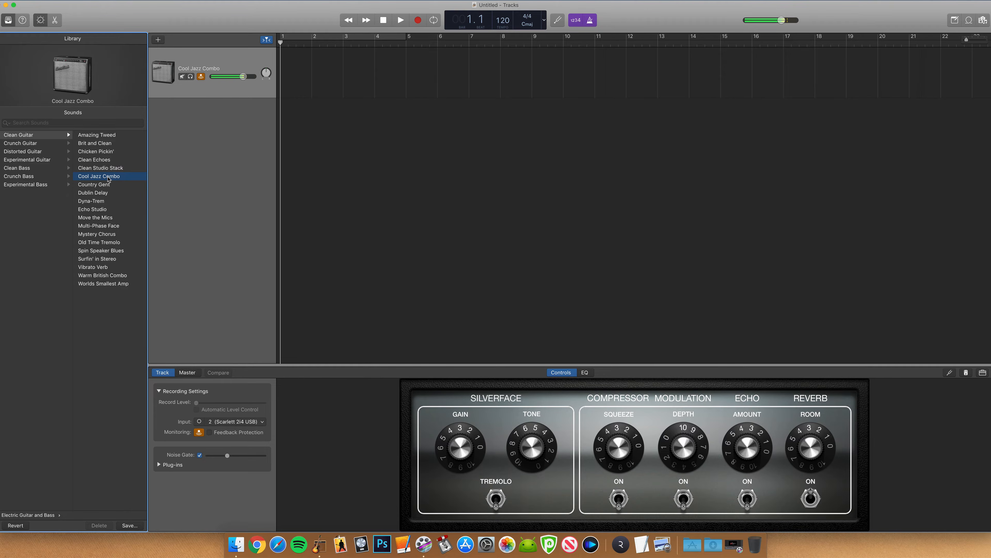
{"action": "left_click", "coordinate": [100, 201]}
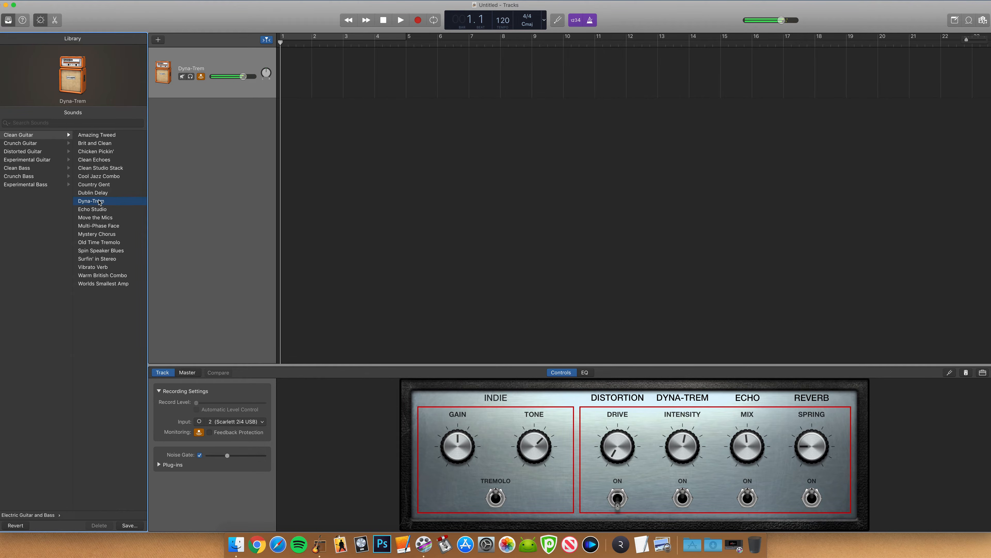
{"action": "left_click", "coordinate": [20, 143]}
{"action": "left_click", "coordinate": [93, 135]}
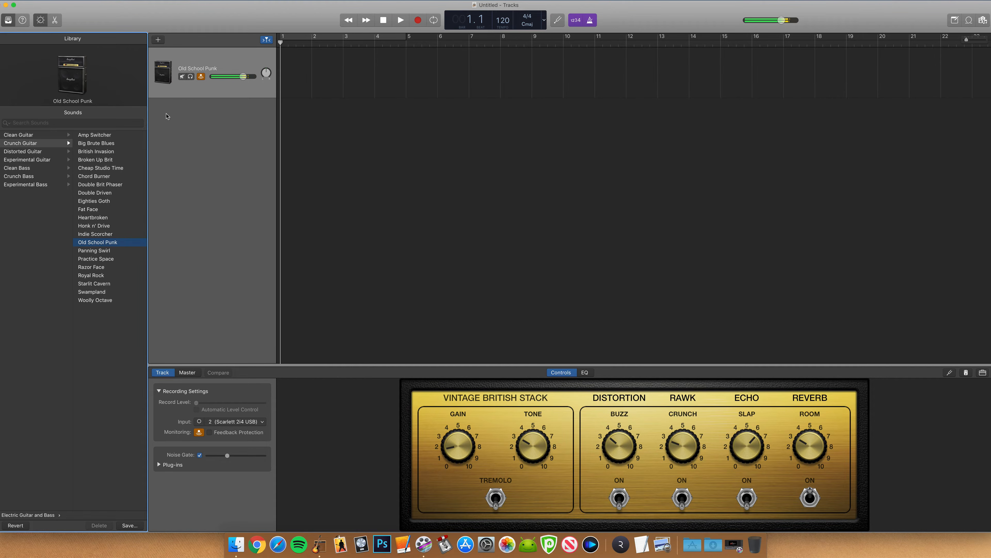
Audition the distorted guitar patches American Stack Crunch and Midrange Solo, ending with Classic Drive on the track.
{"action": "left_click", "coordinate": [23, 151]}
{"action": "left_click", "coordinate": [106, 135]}
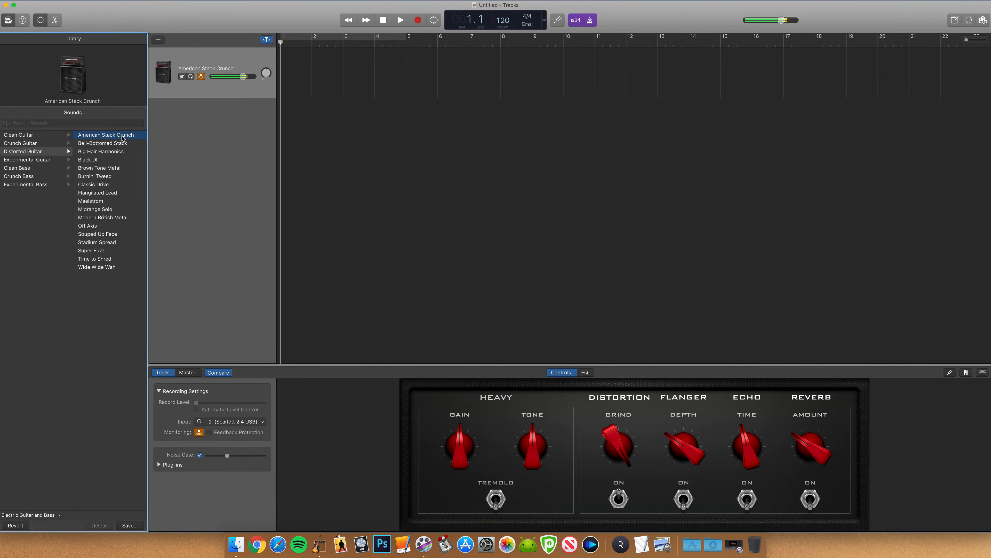
{"action": "left_click", "coordinate": [95, 210]}
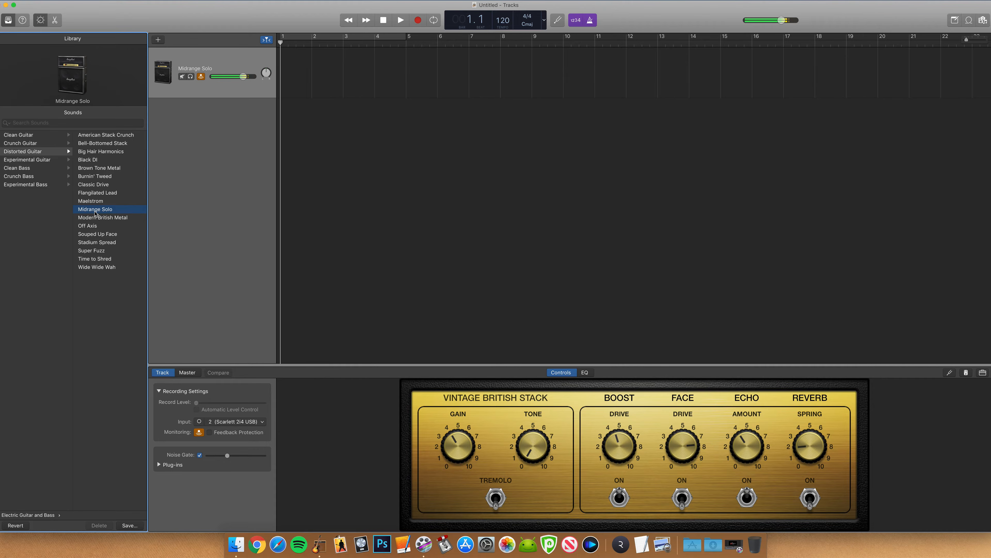
{"action": "left_click", "coordinate": [104, 185]}
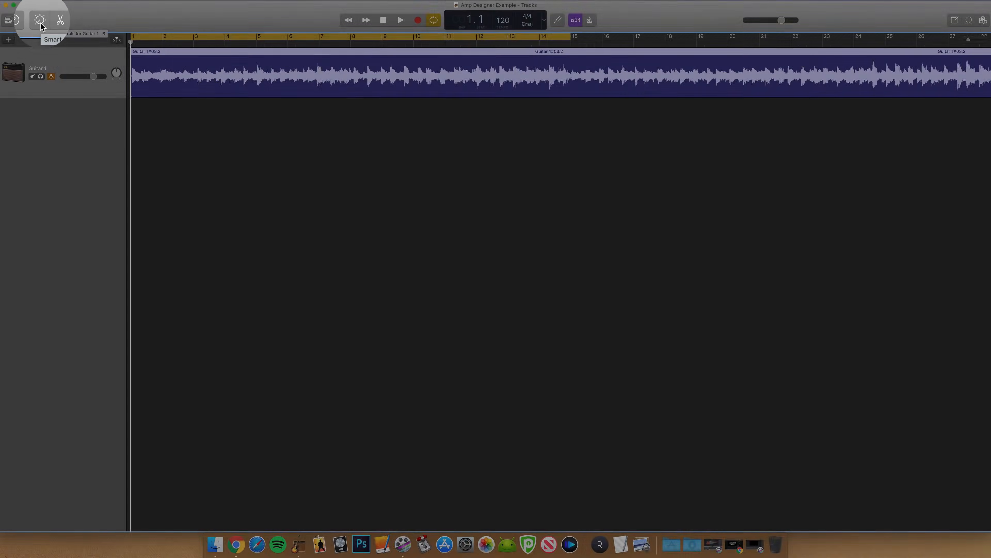
Open Amp Designer for the Guitar 1 track and look through its clean, crunch and distorted presets.
{"action": "left_click", "coordinate": [41, 22]}
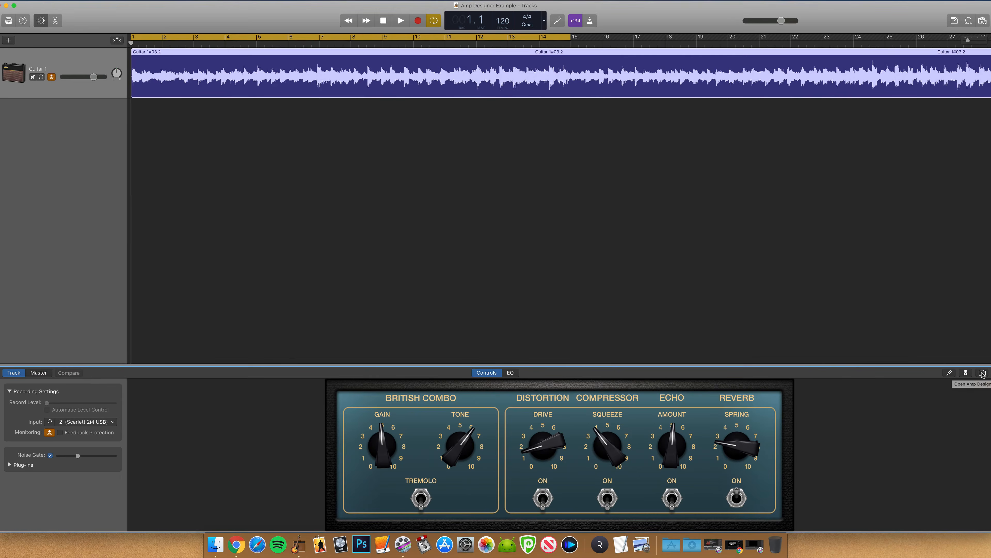
{"action": "left_click", "coordinate": [983, 372]}
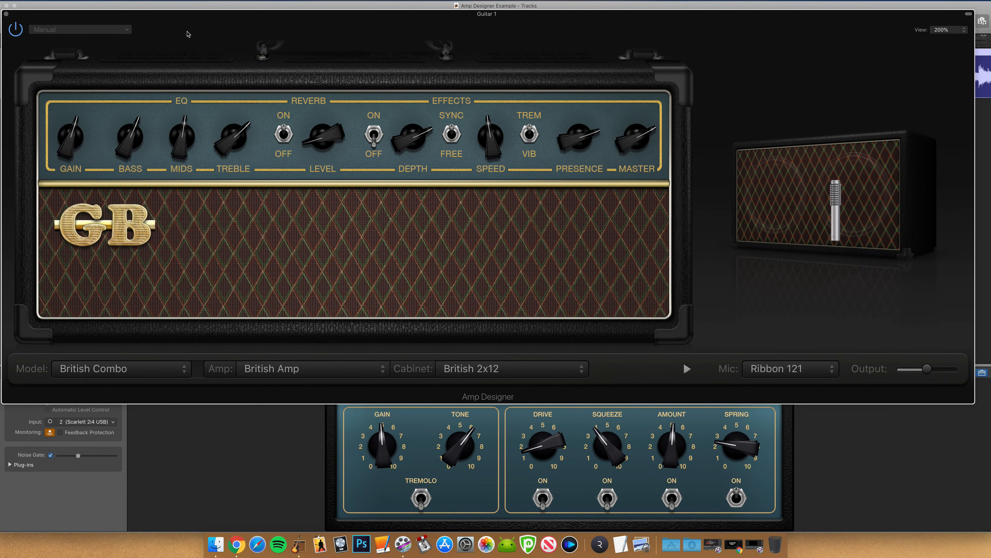
{"action": "left_click", "coordinate": [97, 32]}
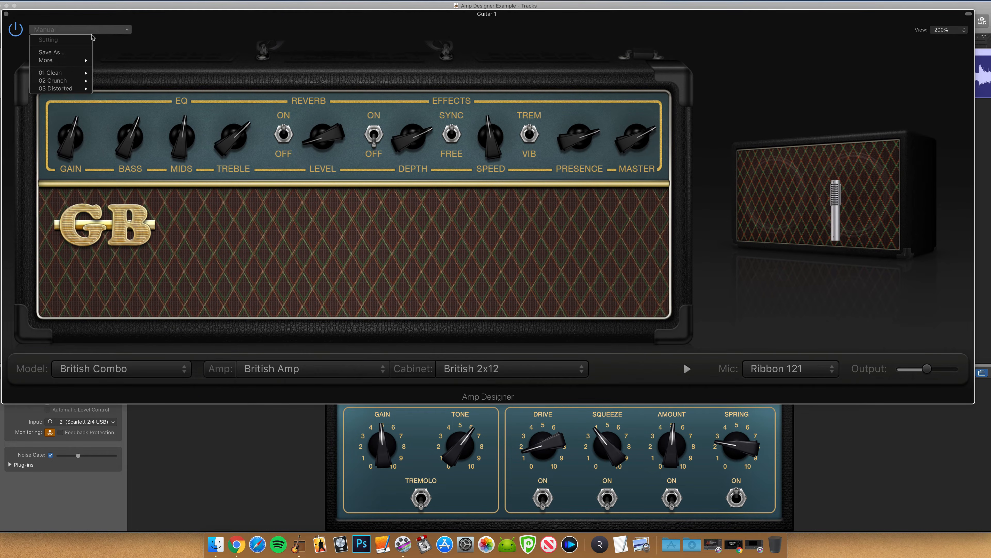
{"action": "mouse_move", "coordinate": [70, 55]}
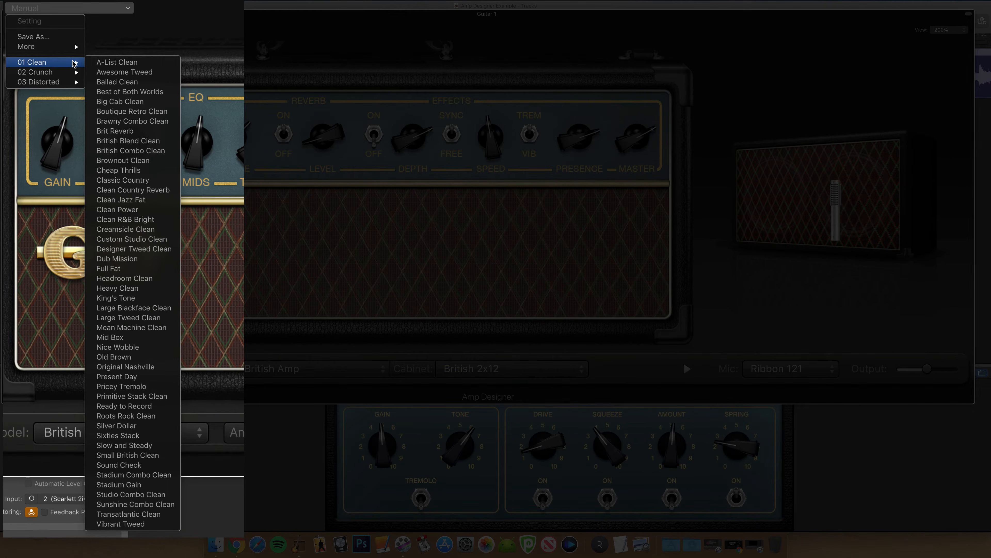
{"action": "mouse_move", "coordinate": [74, 72]}
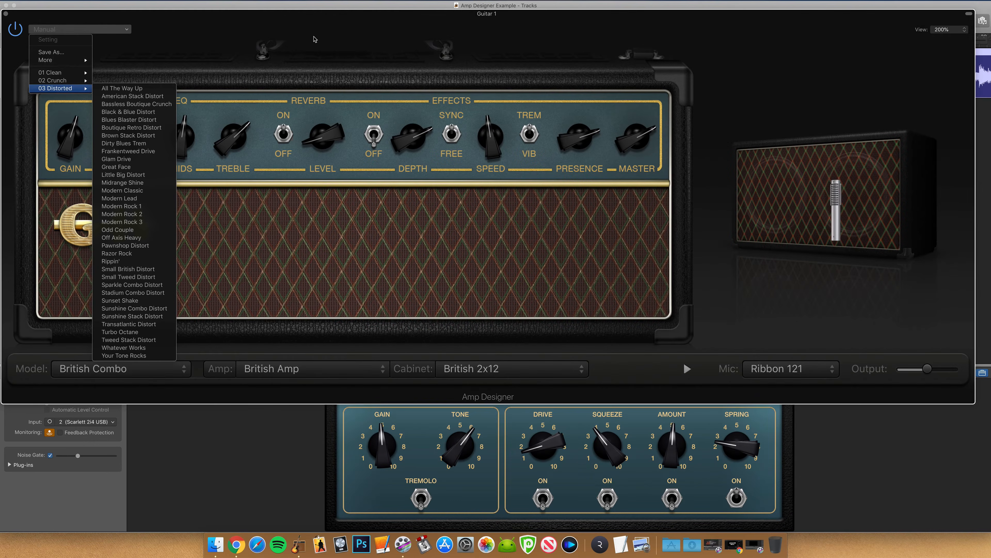
{"action": "left_click", "coordinate": [314, 39]}
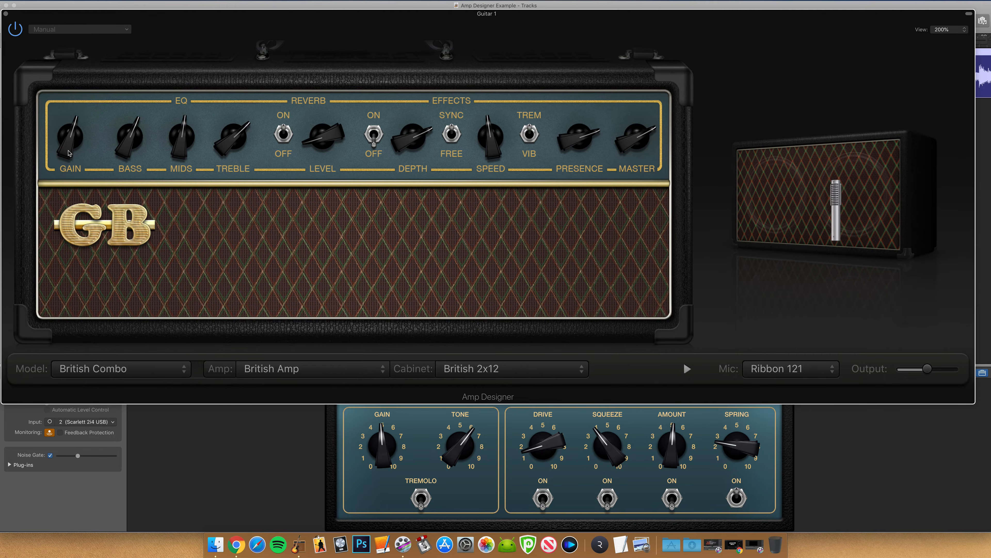
Try the Vintage, U.S. Classic, Modern and Boutique EQ types on the British amp, and return to British Bright.
{"action": "mouse_move", "coordinate": [68, 152]}
{"action": "left_mouse_down"}
{"action": "mouse_move", "coordinate": [69, 134]}
{"action": "mouse_move", "coordinate": [69, 152]}
{"action": "left_mouse_up"}
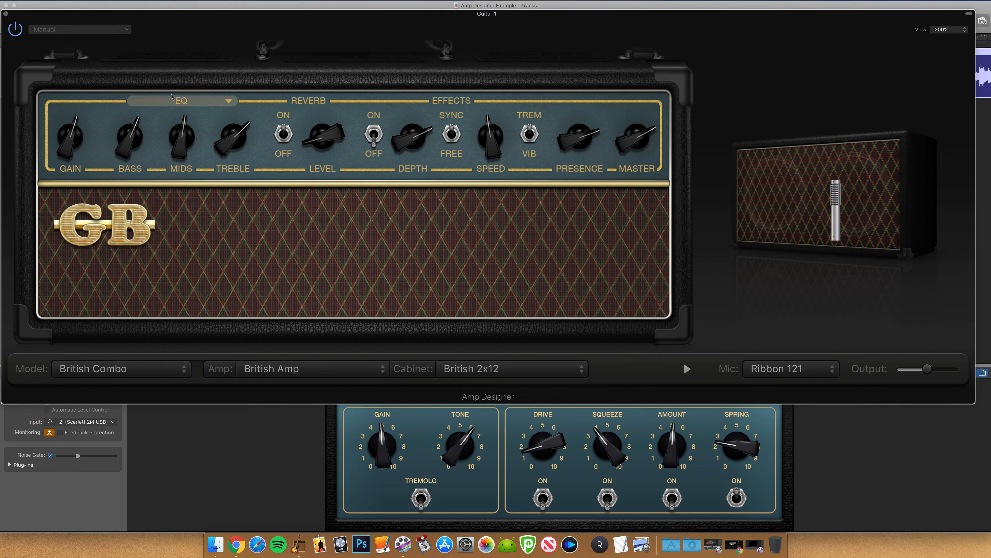
{"action": "left_click", "coordinate": [186, 103]}
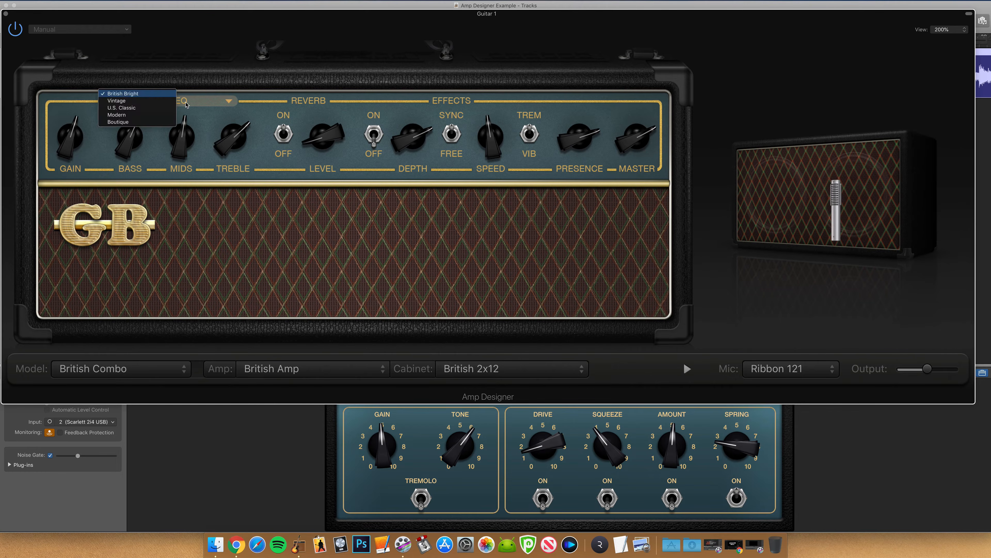
{"action": "left_click", "coordinate": [152, 95]}
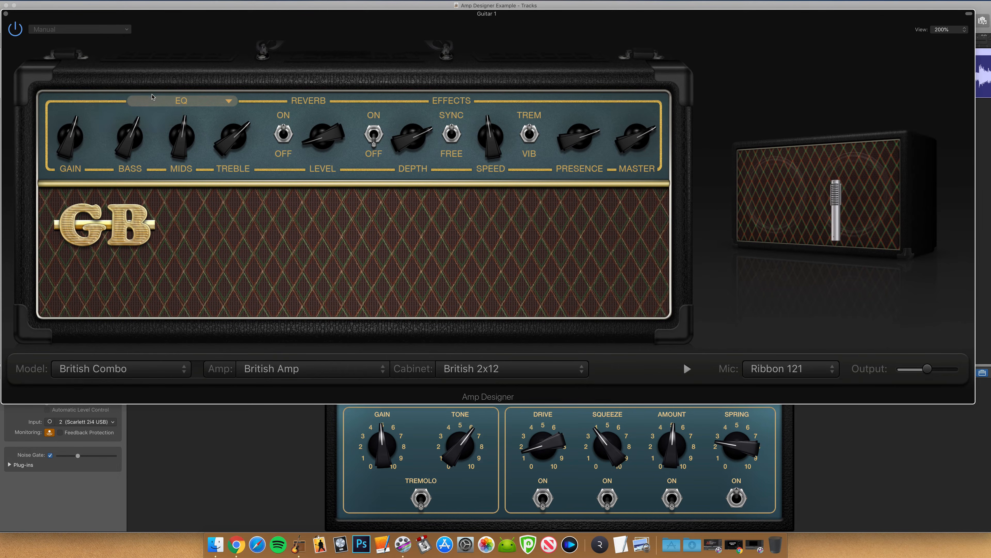
{"action": "left_click", "coordinate": [186, 103]}
{"action": "left_click", "coordinate": [145, 102]}
{"action": "left_click", "coordinate": [189, 104]}
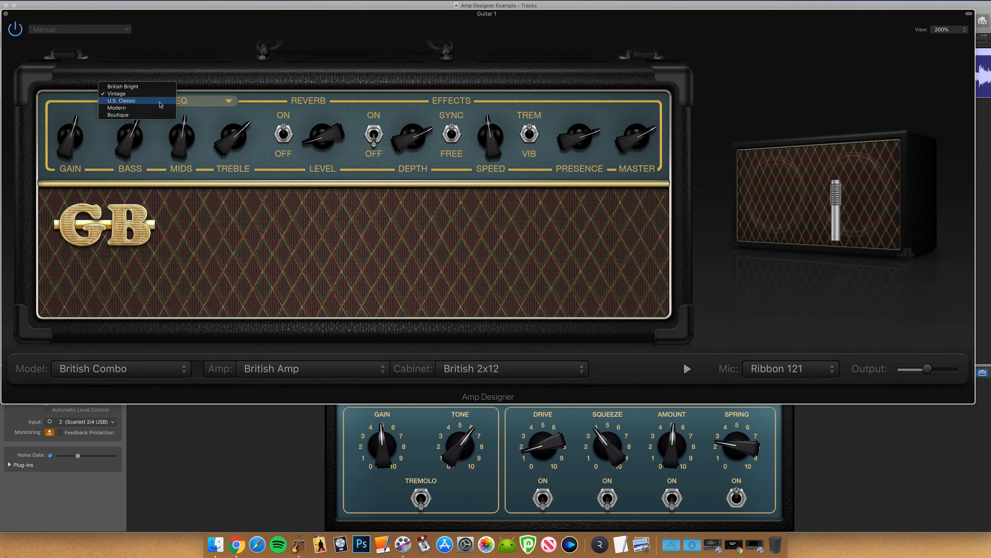
{"action": "left_click", "coordinate": [156, 104]}
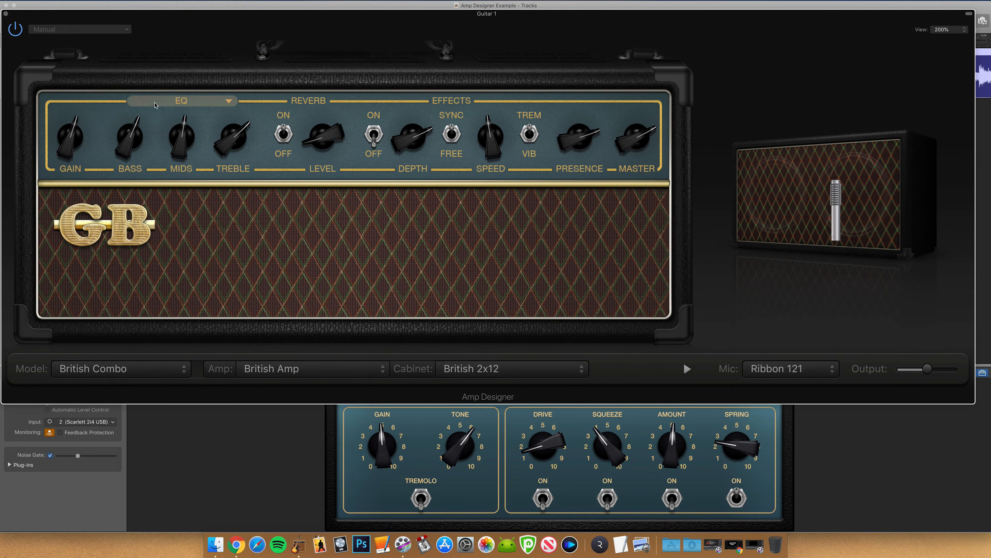
{"action": "left_click", "coordinate": [187, 103]}
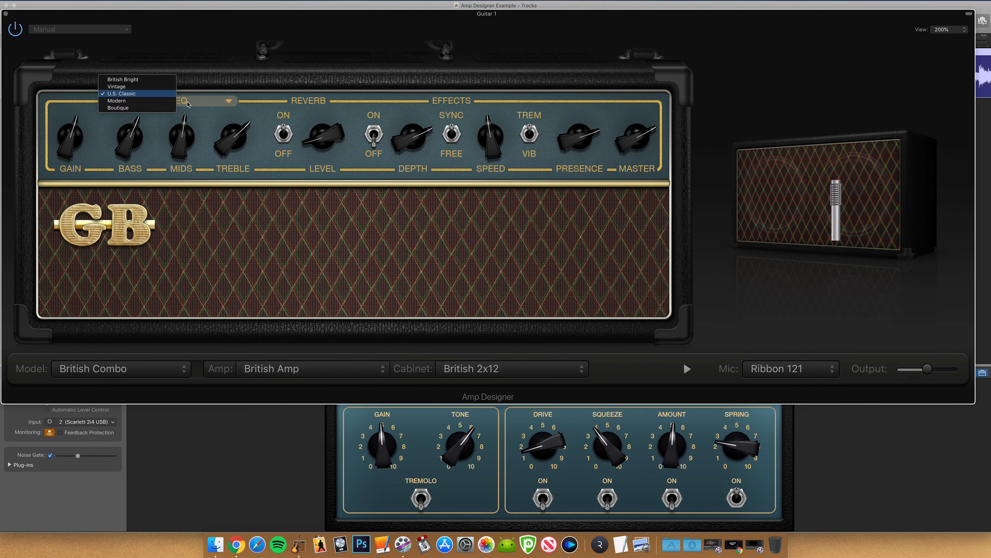
{"action": "left_click", "coordinate": [153, 101]}
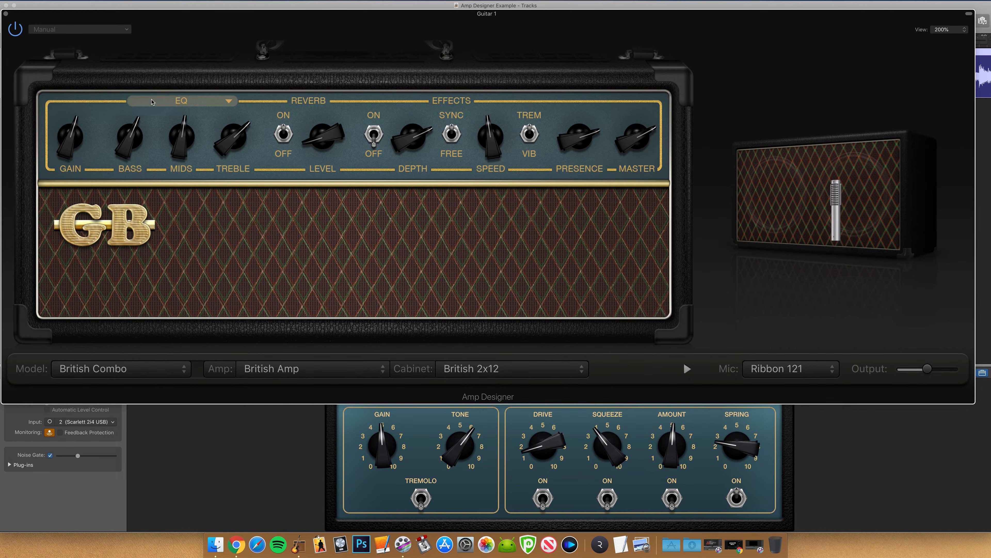
{"action": "left_click", "coordinate": [186, 104]}
{"action": "left_click", "coordinate": [155, 102]}
{"action": "left_click", "coordinate": [185, 104]}
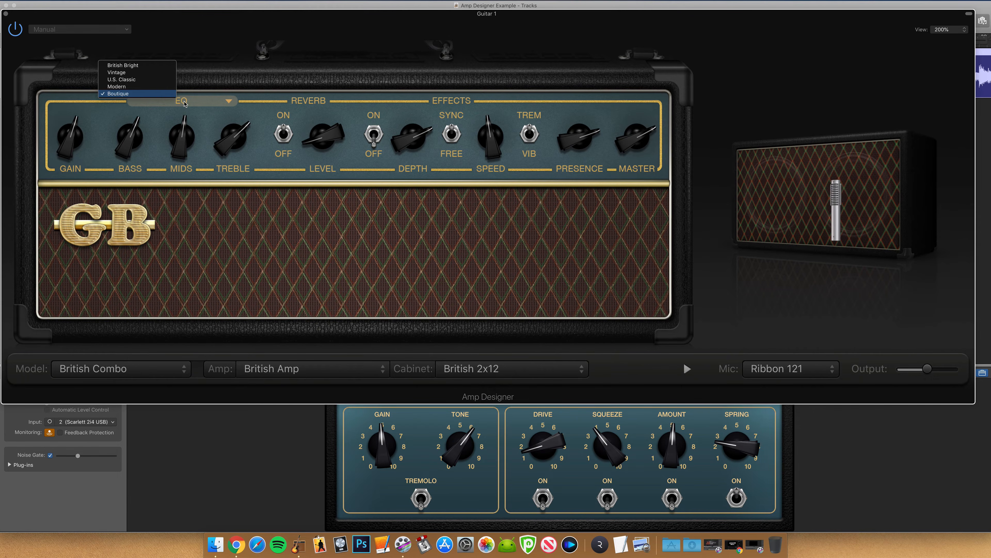
{"action": "left_click", "coordinate": [157, 66]}
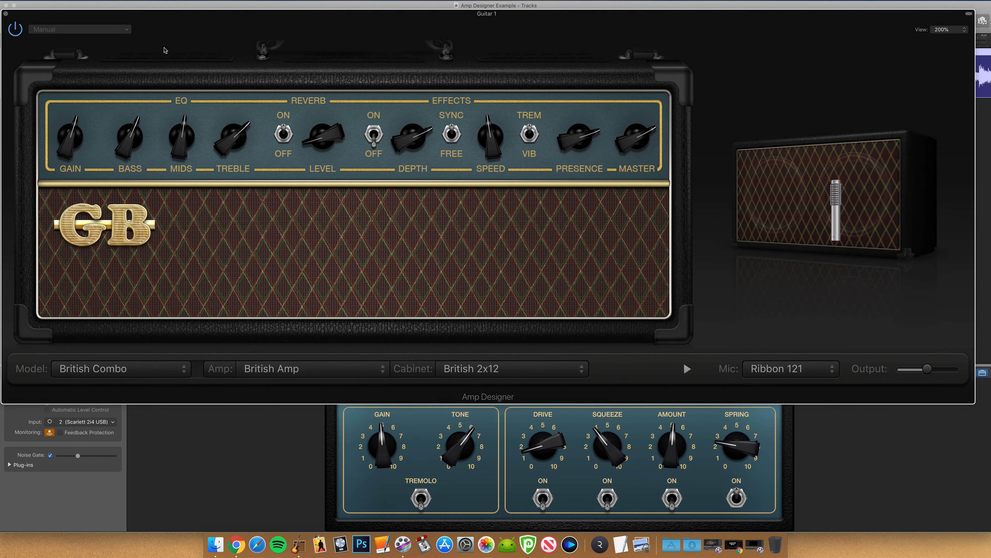
Toggle the amp's reverb off and back on, and raise the reverb level.
{"action": "left_click", "coordinate": [284, 133]}
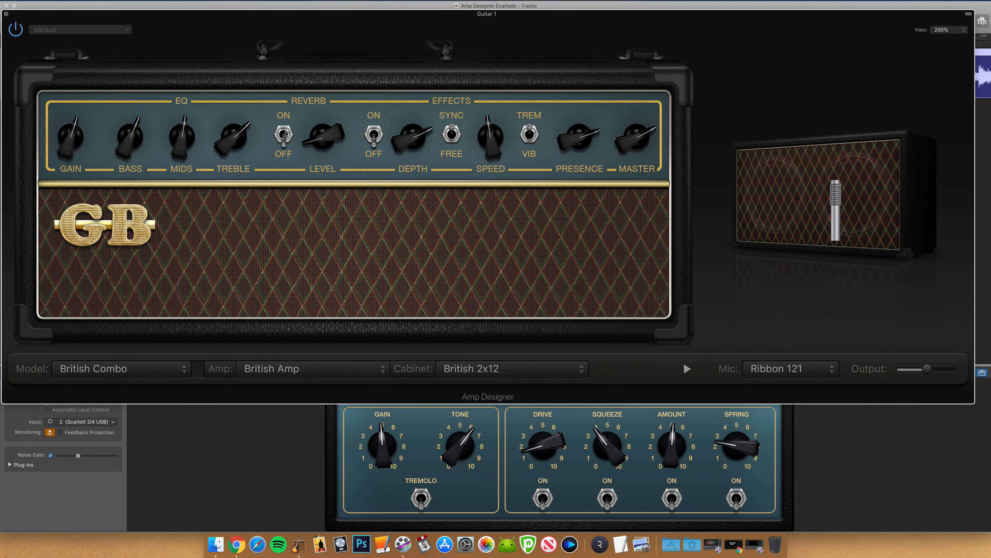
{"action": "left_click", "coordinate": [285, 134]}
{"action": "left_click", "coordinate": [284, 133]}
{"action": "left_click", "coordinate": [284, 133]}
{"action": "left_click_drag", "start_coordinate": [319, 142], "coordinate": [323, 118]}
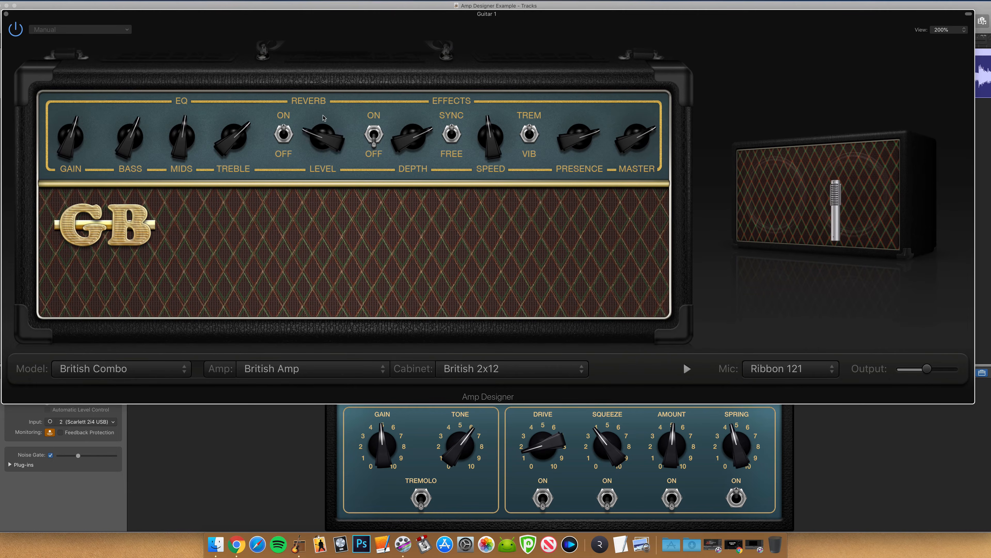
Set the amp's reverb type to Vintage Spring and raise the reverb level.
{"action": "left_click", "coordinate": [315, 102]}
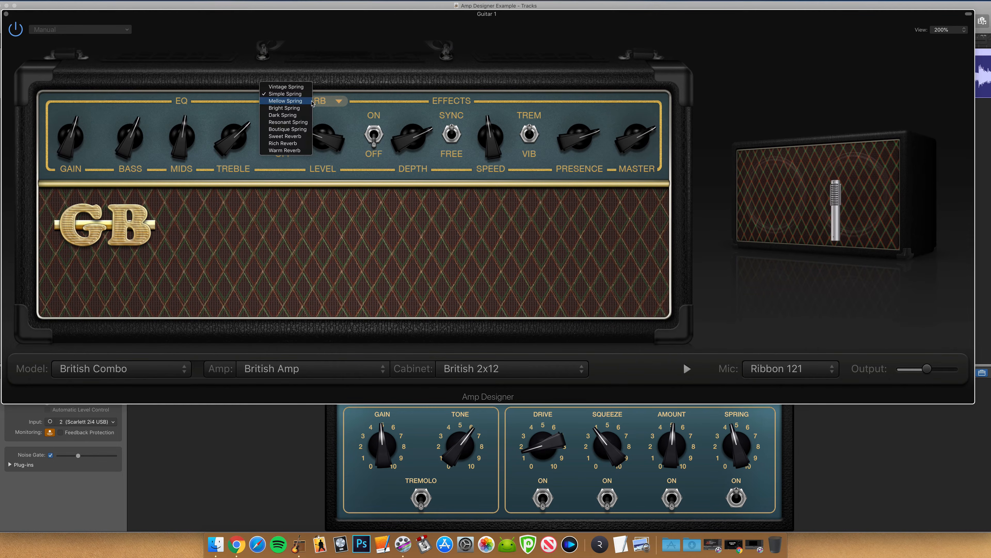
{"action": "left_click", "coordinate": [300, 90]}
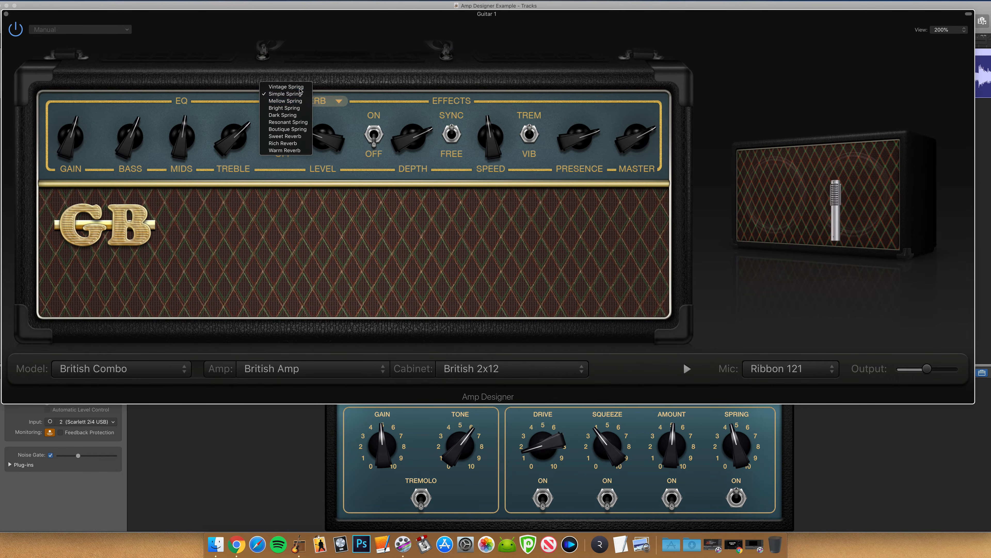
{"action": "left_click_drag", "start_coordinate": [317, 141], "coordinate": [317, 113]}
Try the Bright Spring, Boutique Spring and Rich Reverb types on the British amp.
{"action": "left_click", "coordinate": [316, 102]}
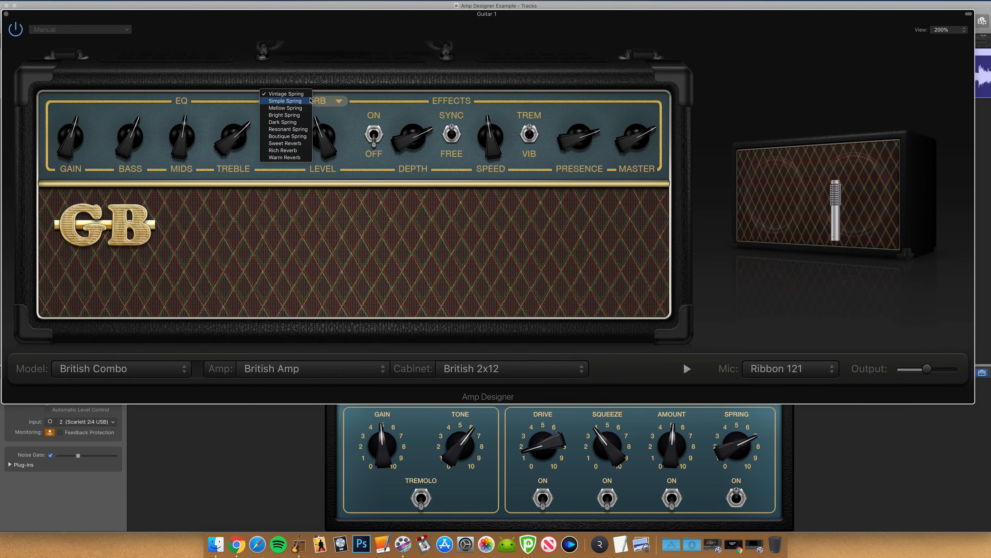
{"action": "left_click", "coordinate": [296, 115]}
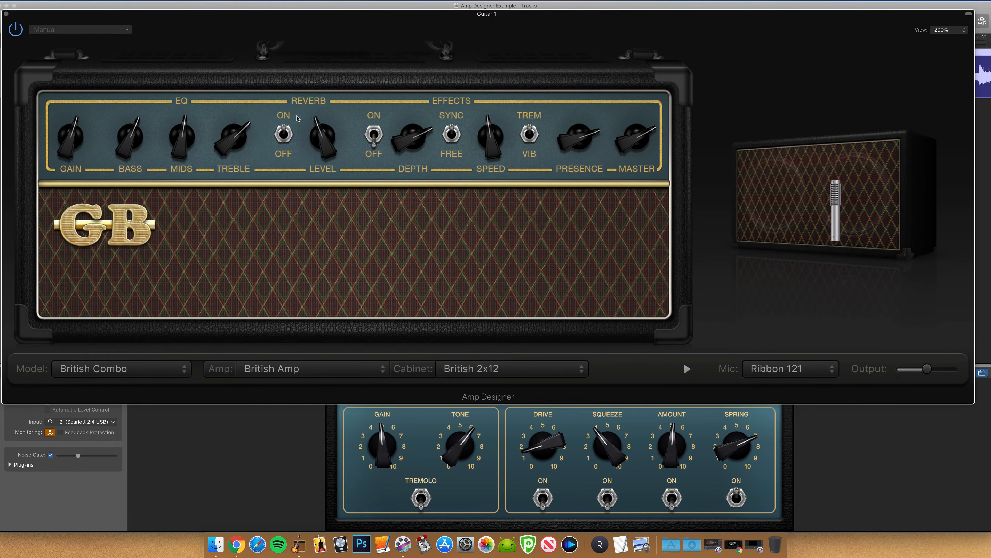
{"action": "left_click", "coordinate": [306, 102]}
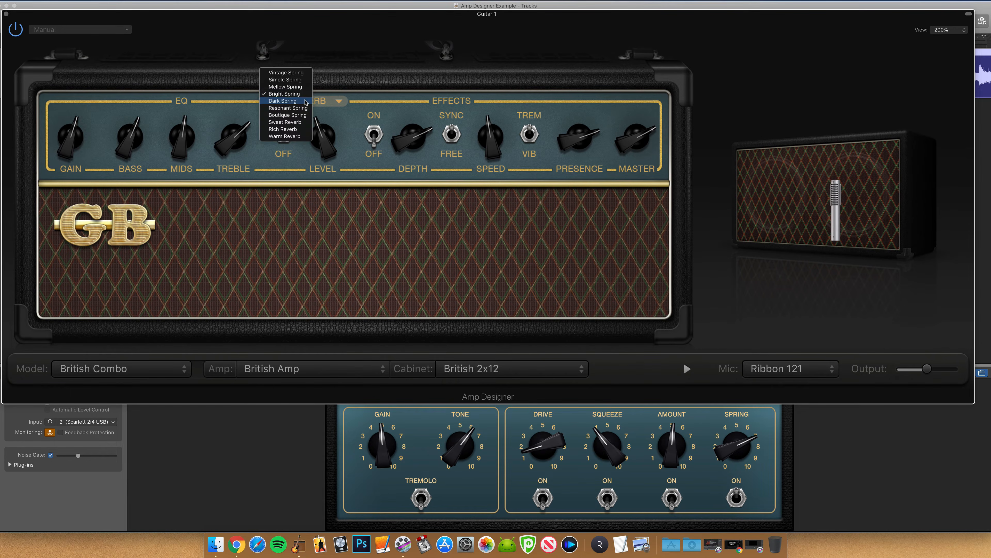
{"action": "left_click", "coordinate": [304, 115]}
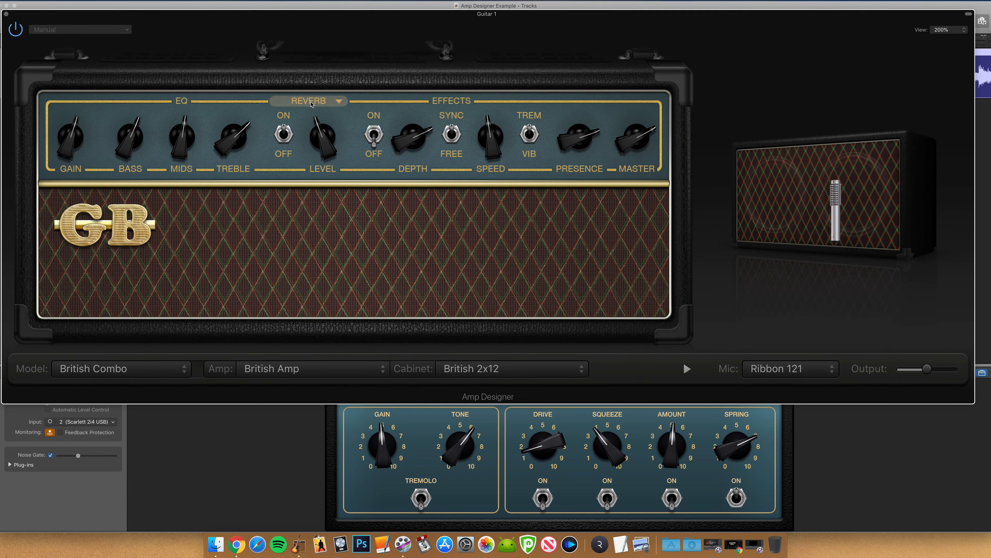
{"action": "left_click", "coordinate": [312, 103]}
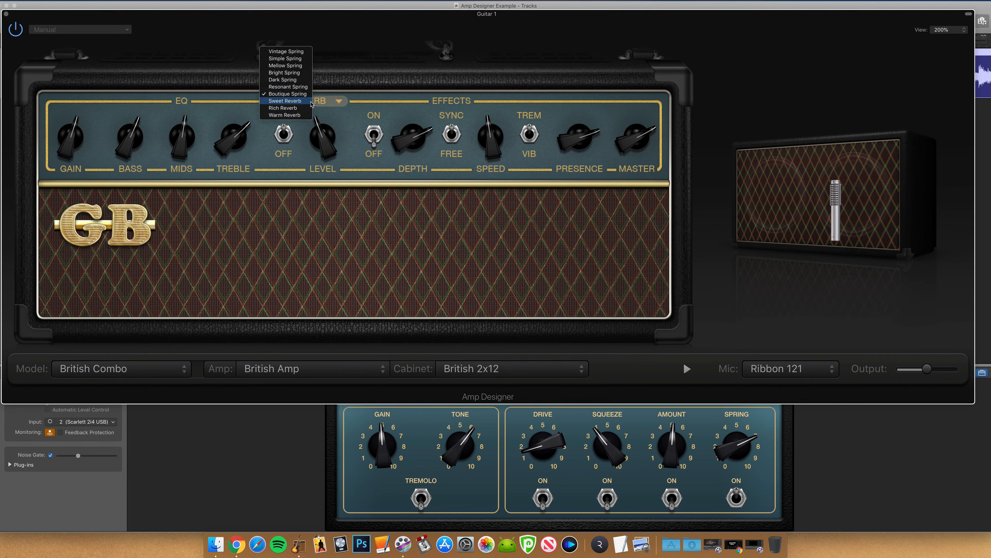
{"action": "left_click", "coordinate": [298, 108]}
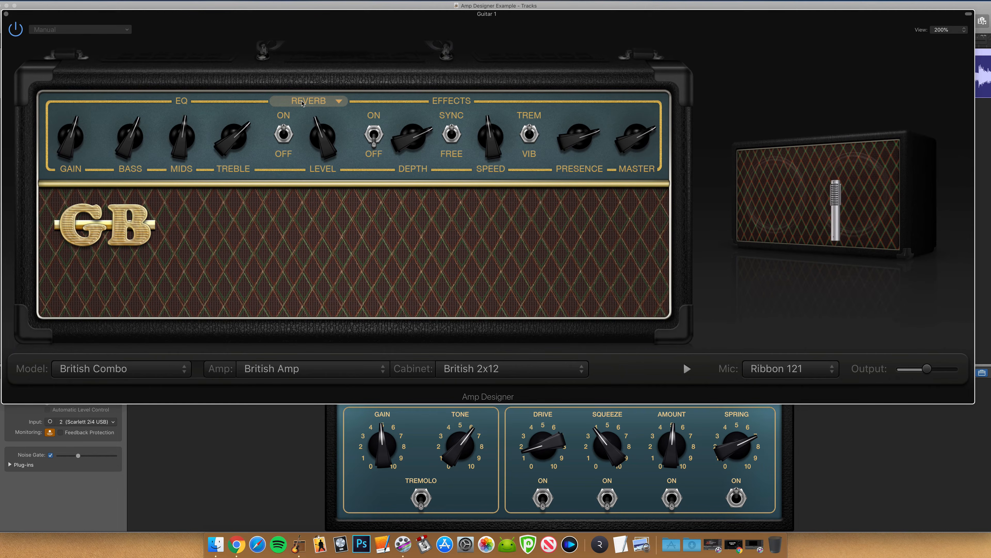
Switch the reverb to Warm Reverb and back to a spring type, and lower the reverb level to about 1.5.
{"action": "left_click", "coordinate": [302, 101]}
{"action": "left_click", "coordinate": [305, 101]}
{"action": "left_click", "coordinate": [308, 102]}
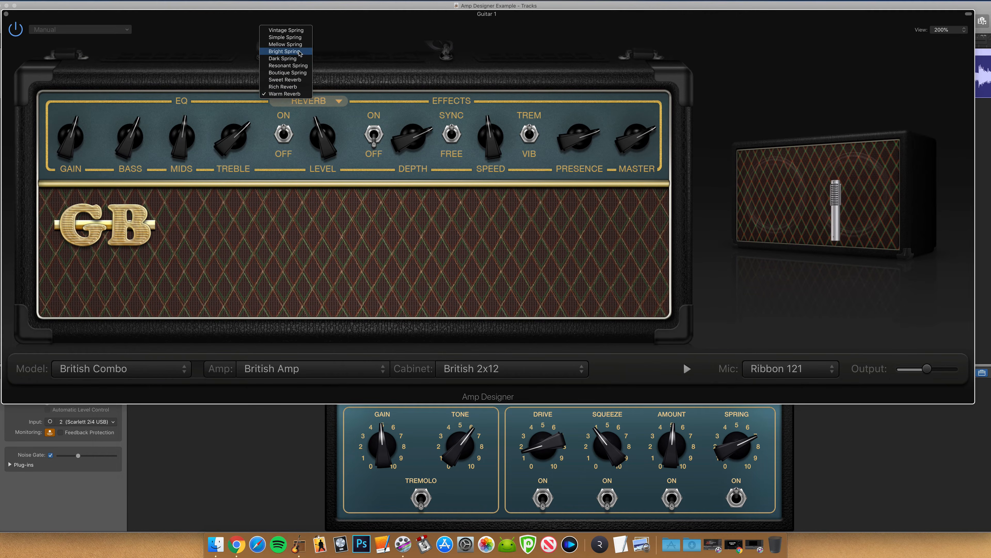
{"action": "left_click", "coordinate": [297, 41]}
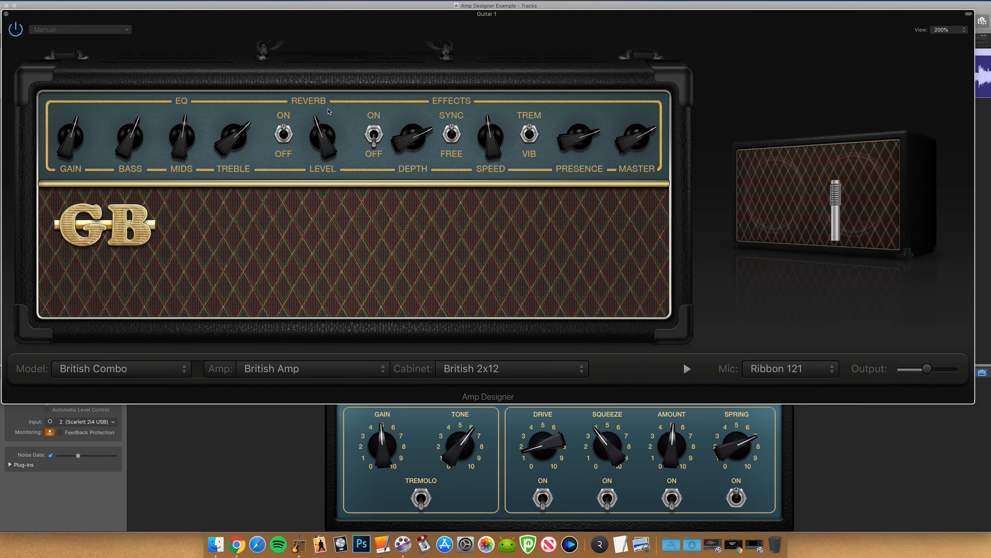
{"action": "left_click_drag", "start_coordinate": [324, 128], "coordinate": [373, 145]}
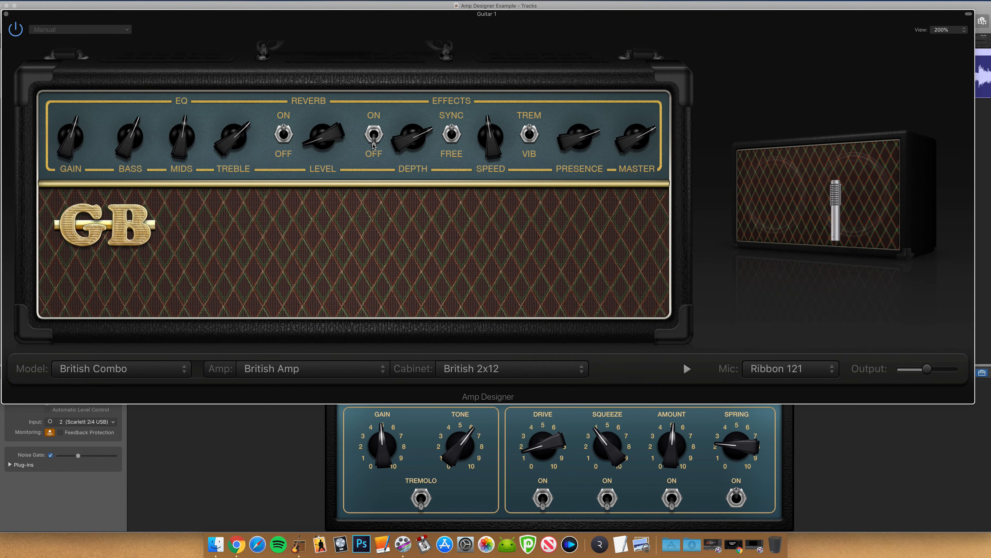
Flip the amp effect between tremolo and vibrato, and its speed between synced and free, returning to the starting modes.
{"action": "left_click", "coordinate": [533, 133]}
{"action": "left_click", "coordinate": [533, 134]}
{"action": "left_click", "coordinate": [532, 134]}
{"action": "left_click", "coordinate": [533, 134]}
{"action": "left_click", "coordinate": [453, 131]}
{"action": "left_click", "coordinate": [453, 131]}
{"action": "left_click", "coordinate": [453, 132]}
{"action": "left_click", "coordinate": [454, 132]}
Turn on the amp's effects section, toggle the speed sync and raise the effect depth.
{"action": "left_click", "coordinate": [370, 139]}
{"action": "left_click", "coordinate": [453, 133]}
{"action": "left_click", "coordinate": [453, 134]}
{"action": "mouse_move", "coordinate": [424, 131]}
{"action": "left_mouse_down"}
{"action": "mouse_move", "coordinate": [431, 174]}
{"action": "mouse_move", "coordinate": [421, 102]}
{"action": "mouse_move", "coordinate": [419, 123]}
{"action": "left_mouse_up"}
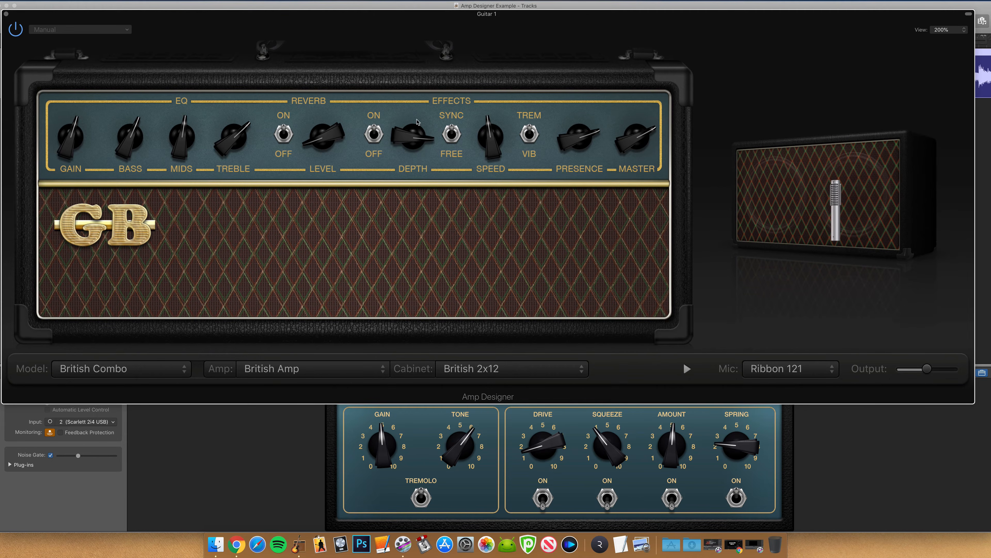
Switch the amp effect to free-running vibrato and adjust its depth to nearly maximum and its speed.
{"action": "left_click", "coordinate": [529, 133]}
{"action": "left_click_drag", "start_coordinate": [398, 134], "coordinate": [402, 122]}
{"action": "left_click", "coordinate": [453, 133]}
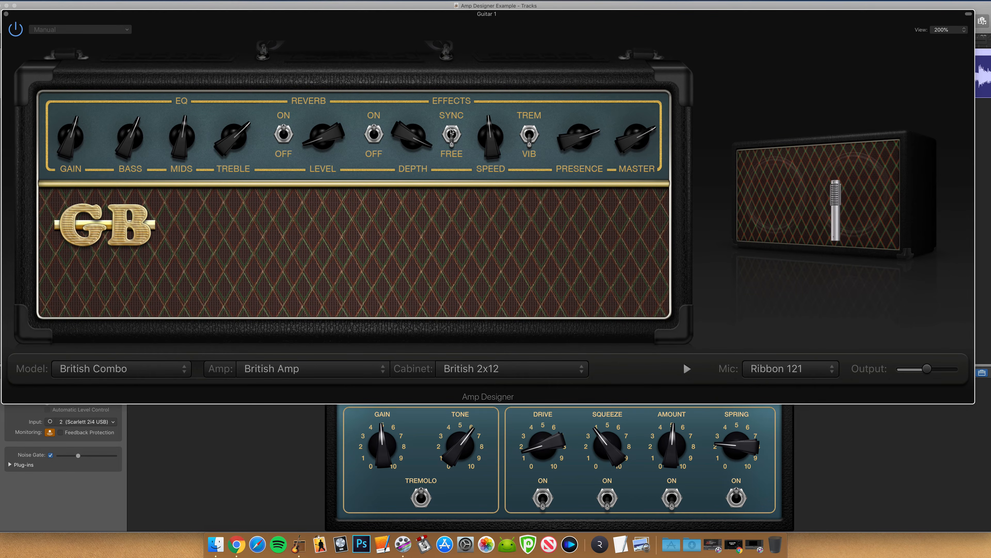
{"action": "mouse_move", "coordinate": [487, 142]}
{"action": "left_mouse_down"}
{"action": "mouse_move", "coordinate": [484, 169]}
{"action": "mouse_move", "coordinate": [495, 59]}
{"action": "mouse_move", "coordinate": [490, 138]}
{"action": "left_mouse_up"}
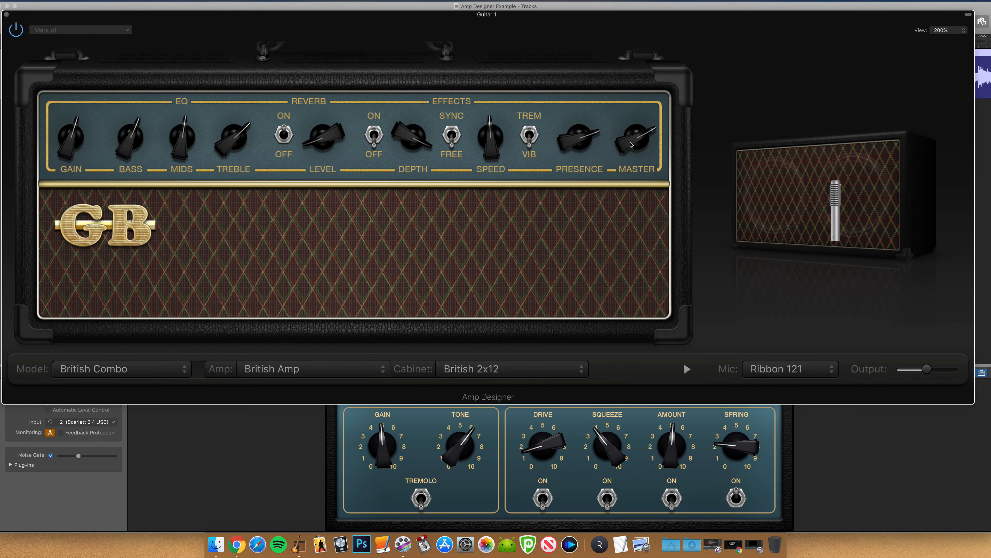
Raise the amp's master volume to maximum and bring it back down to about 7.
{"action": "left_click_drag", "start_coordinate": [632, 145], "coordinate": [626, 92]}
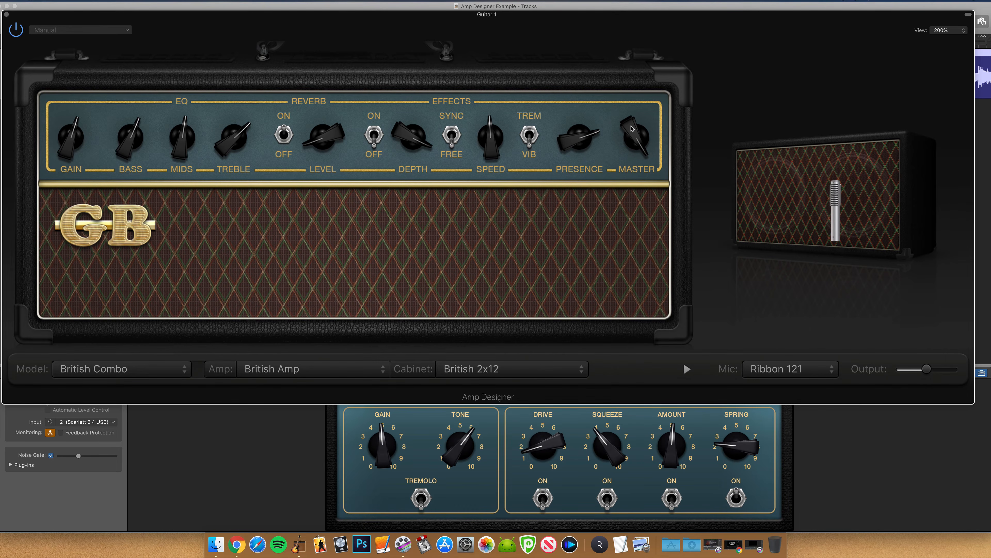
{"action": "left_click_drag", "start_coordinate": [632, 129], "coordinate": [628, 184]}
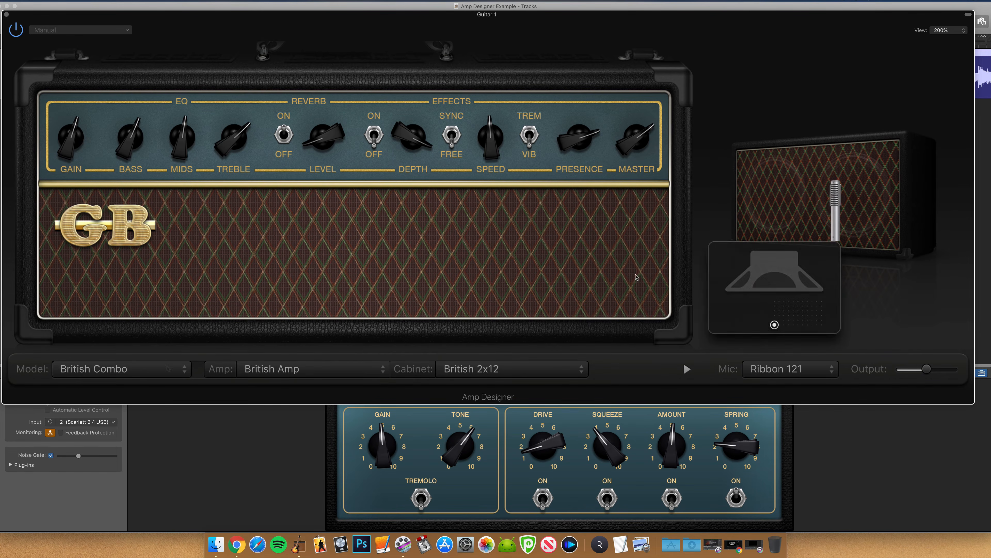
Try the Small British Combo, Modern British Stack and Silverface Combo models, ending with Small Tweed Combo.
{"action": "left_click", "coordinate": [78, 369]}
{"action": "left_click", "coordinate": [79, 373]}
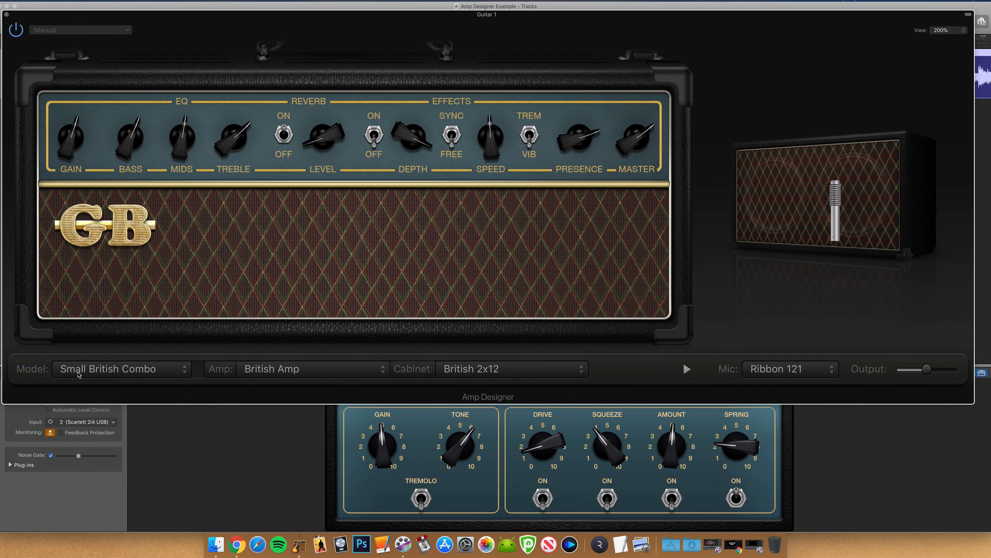
{"action": "left_click", "coordinate": [139, 370]}
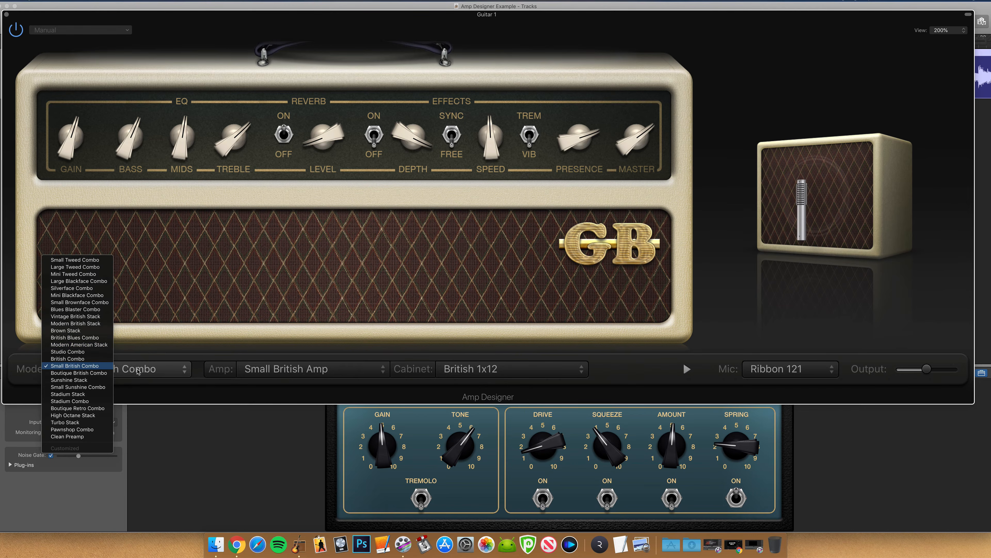
{"action": "left_click", "coordinate": [98, 323]}
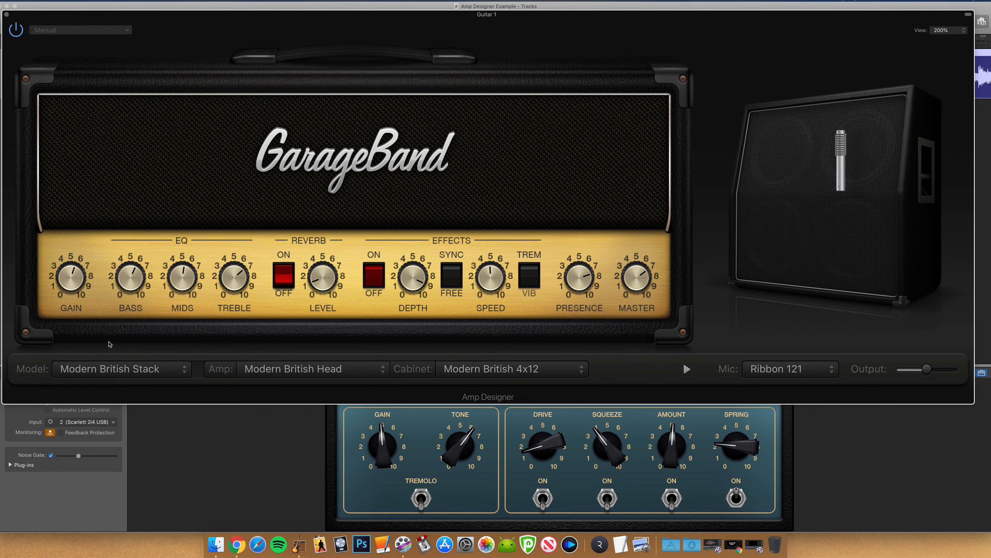
{"action": "left_click", "coordinate": [117, 370]}
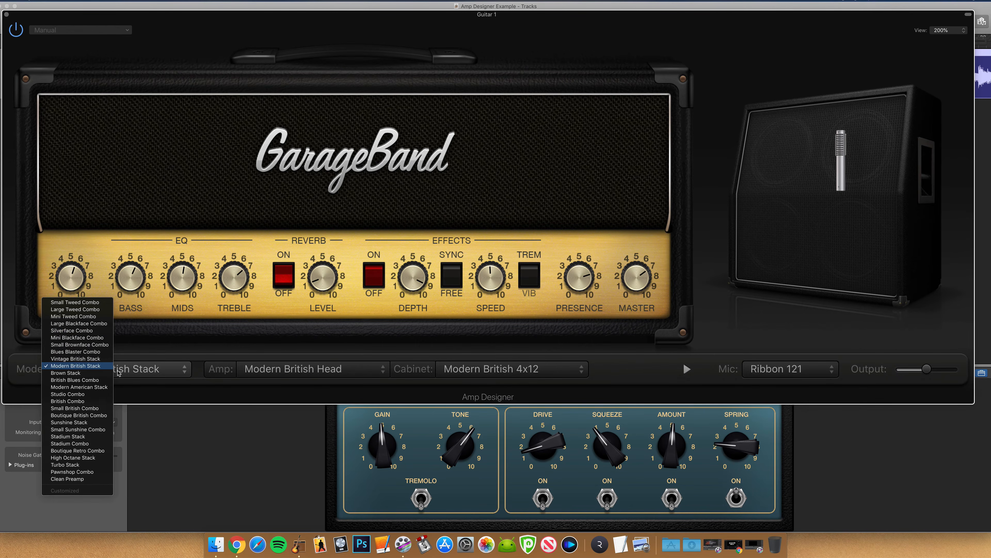
{"action": "left_click", "coordinate": [88, 330]}
{"action": "left_click", "coordinate": [98, 369]}
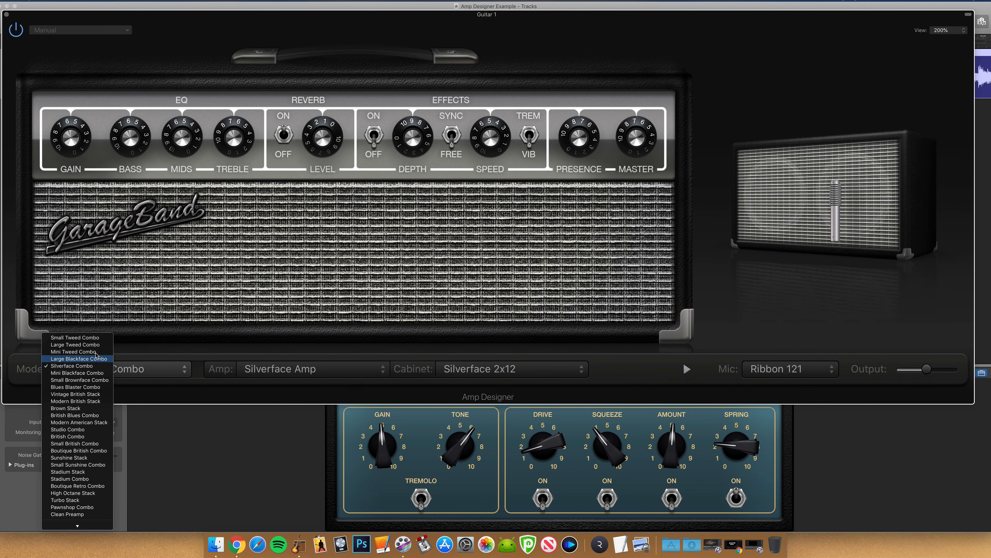
{"action": "left_click", "coordinate": [94, 338]}
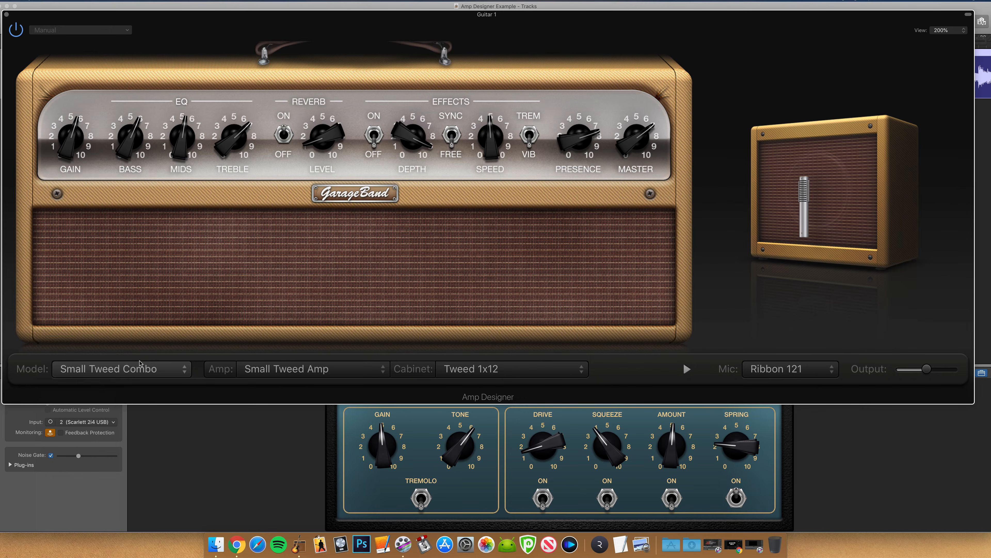
Build a custom model by combining the Mini Blackface Amp with the Vintage British 4x12 cabinet.
{"action": "left_click", "coordinate": [315, 374]}
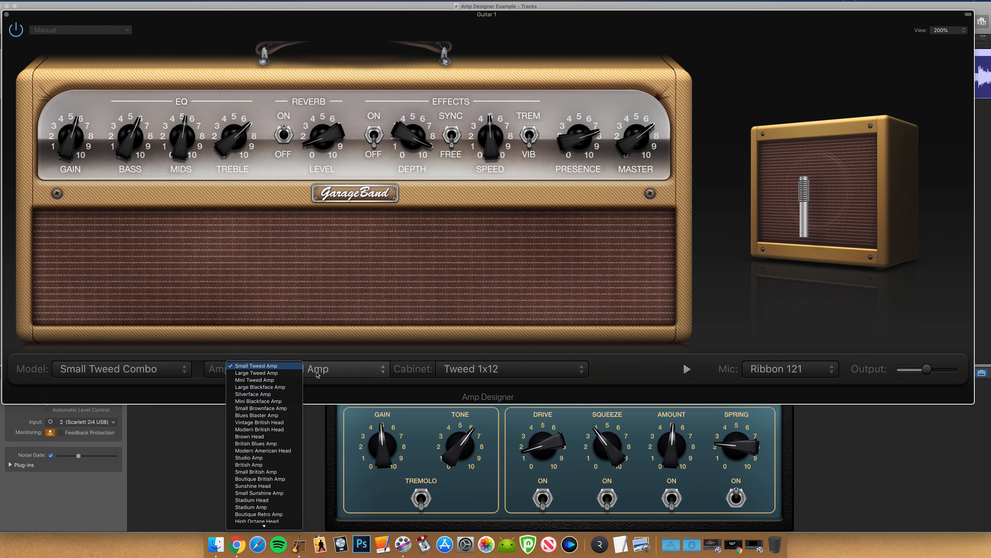
{"action": "left_click", "coordinate": [292, 401]}
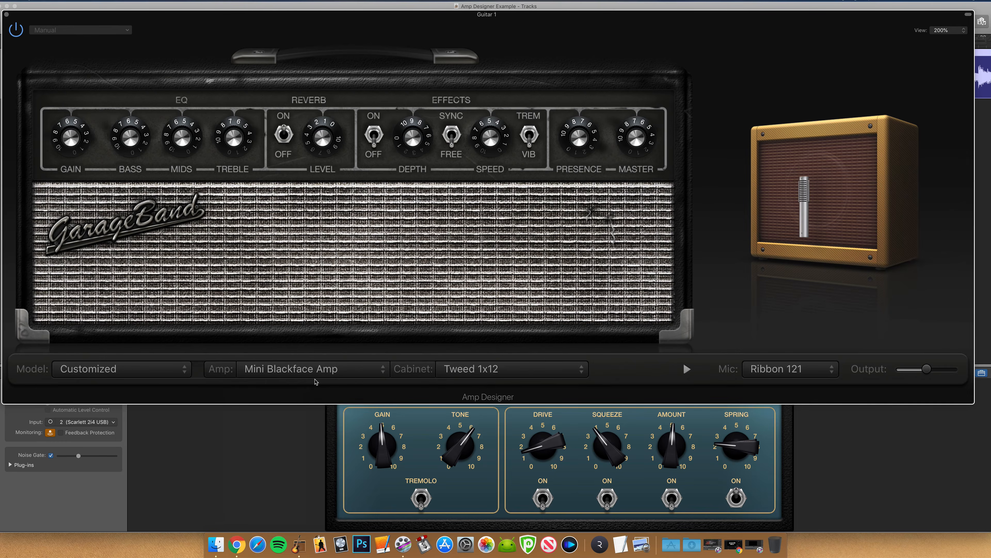
{"action": "left_click", "coordinate": [514, 379]}
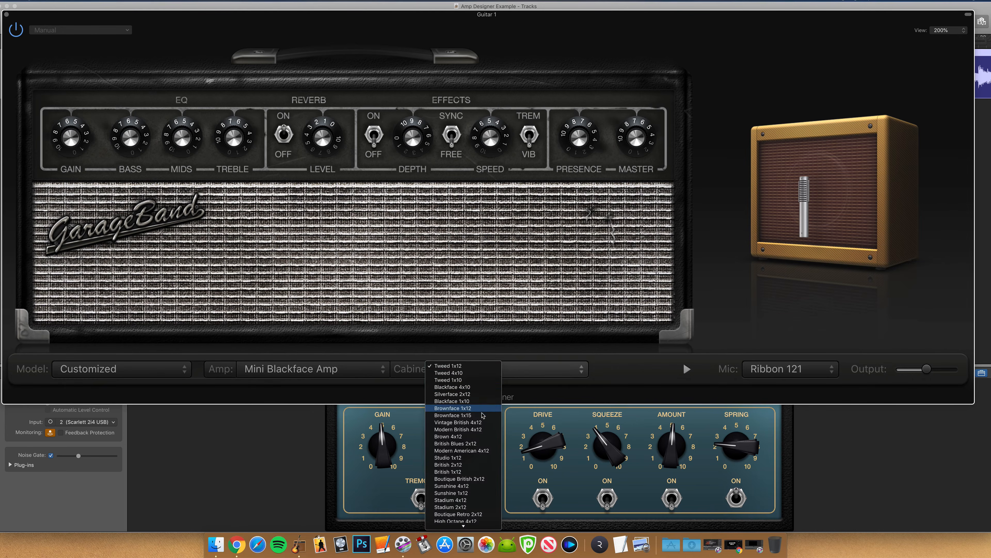
{"action": "left_click", "coordinate": [480, 423]}
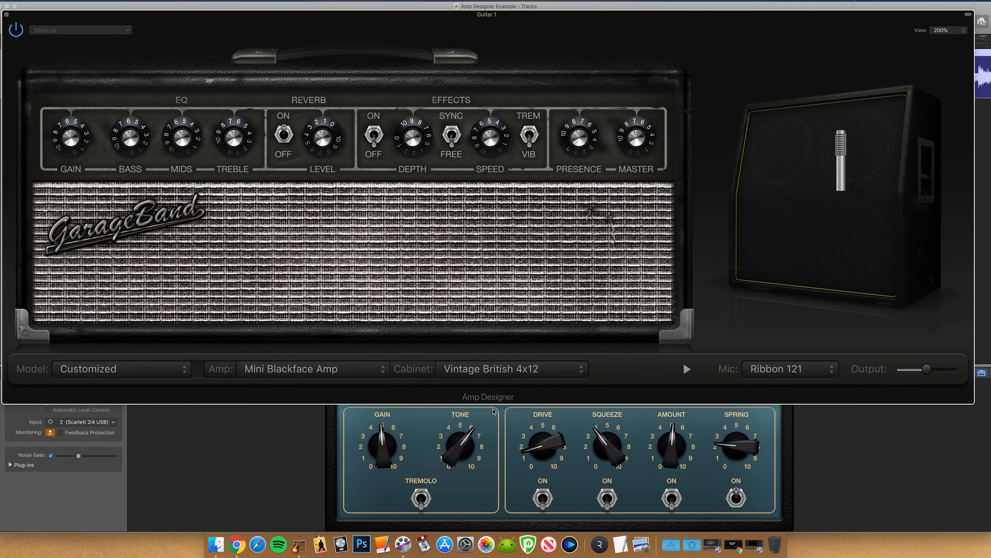
Change the custom model's amp to Silverface Amp and its cabinet to Sunshine 1x12.
{"action": "left_click", "coordinate": [347, 369]}
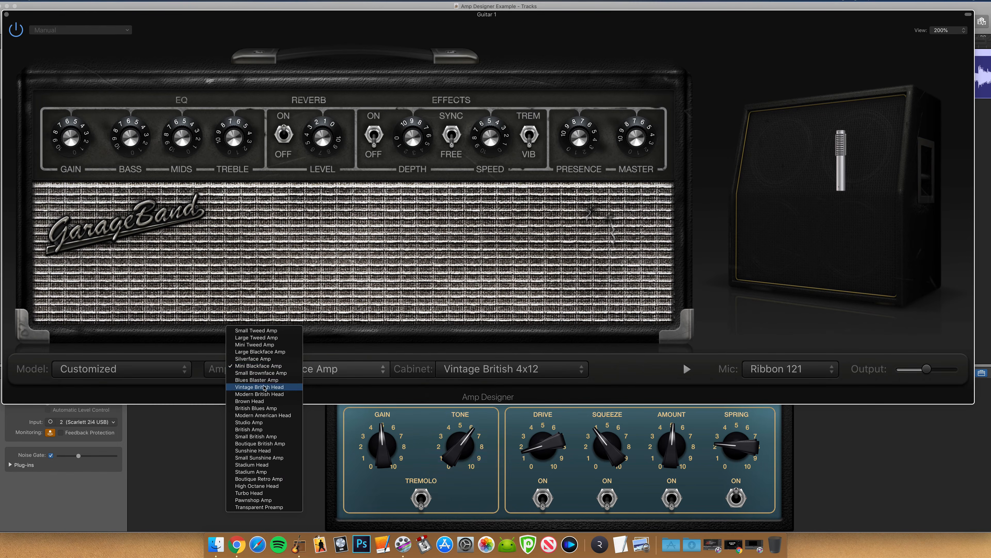
{"action": "left_click", "coordinate": [253, 359]}
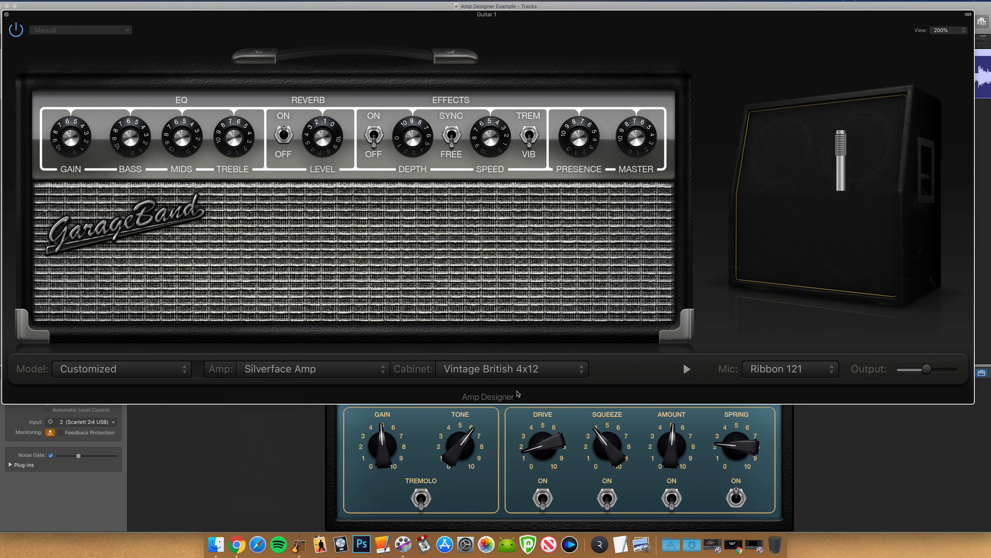
{"action": "left_click", "coordinate": [521, 369]}
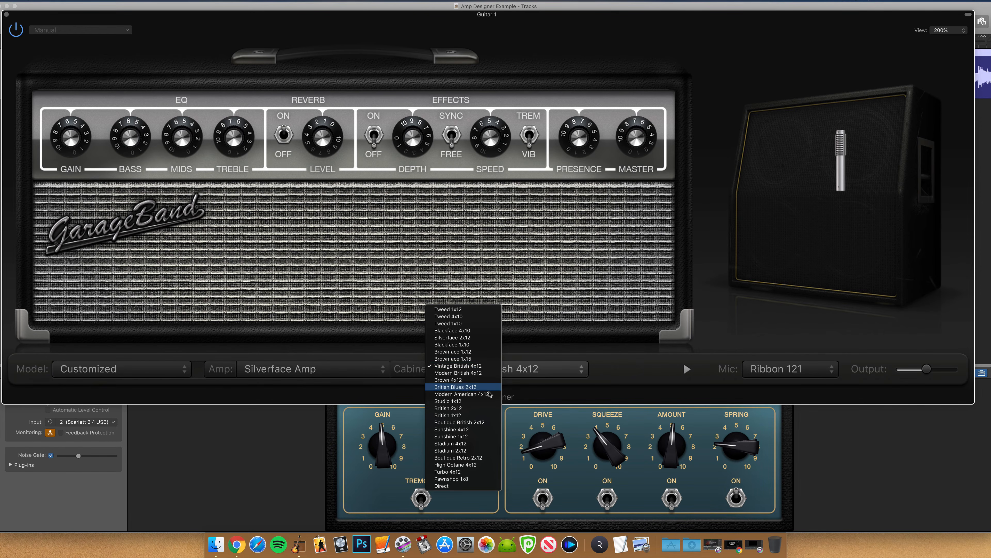
{"action": "left_click", "coordinate": [472, 436]}
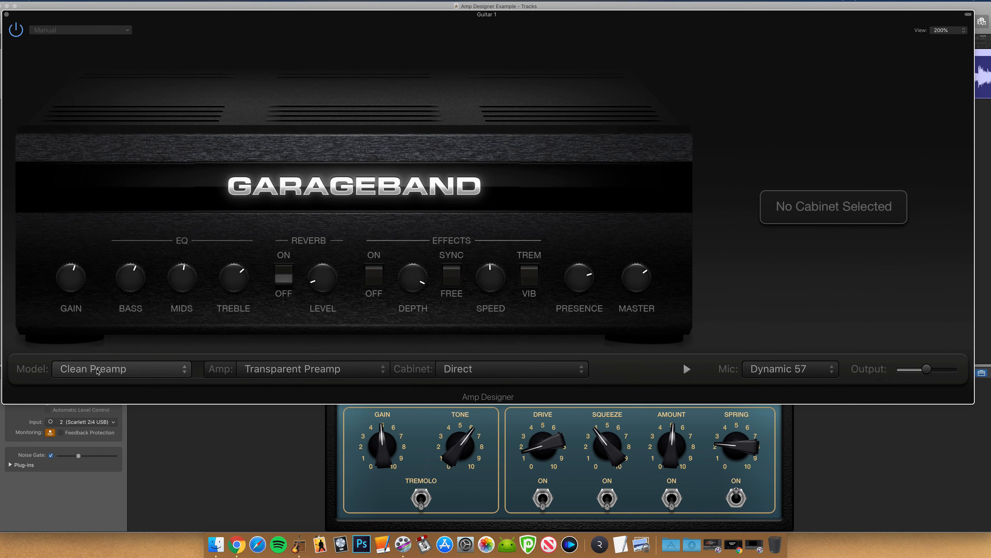
Try the Stadium Combo, Studio Combo, Silverface Combo and Large Tweed Combo models, ending with Large Blackface Combo.
{"action": "left_click", "coordinate": [97, 369]}
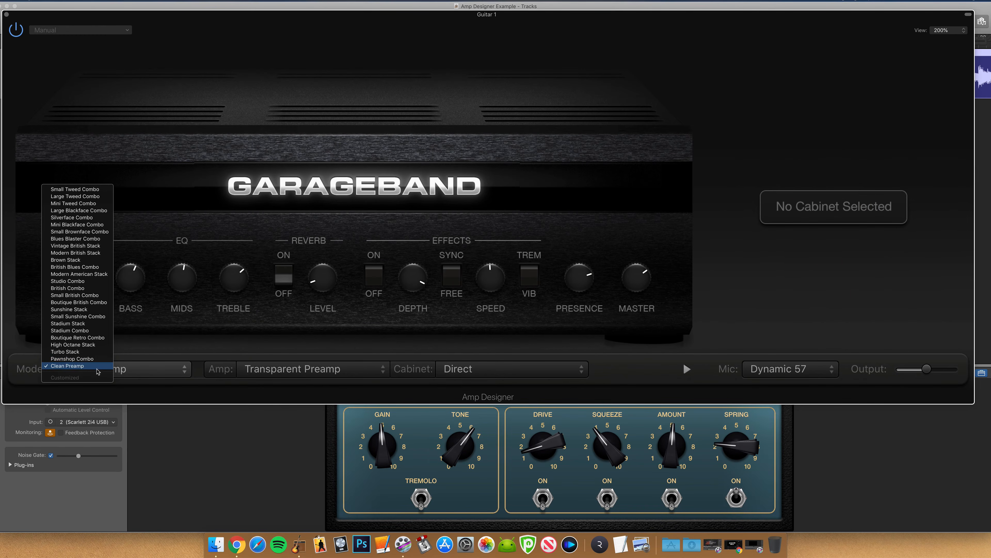
{"action": "left_click", "coordinate": [94, 330]}
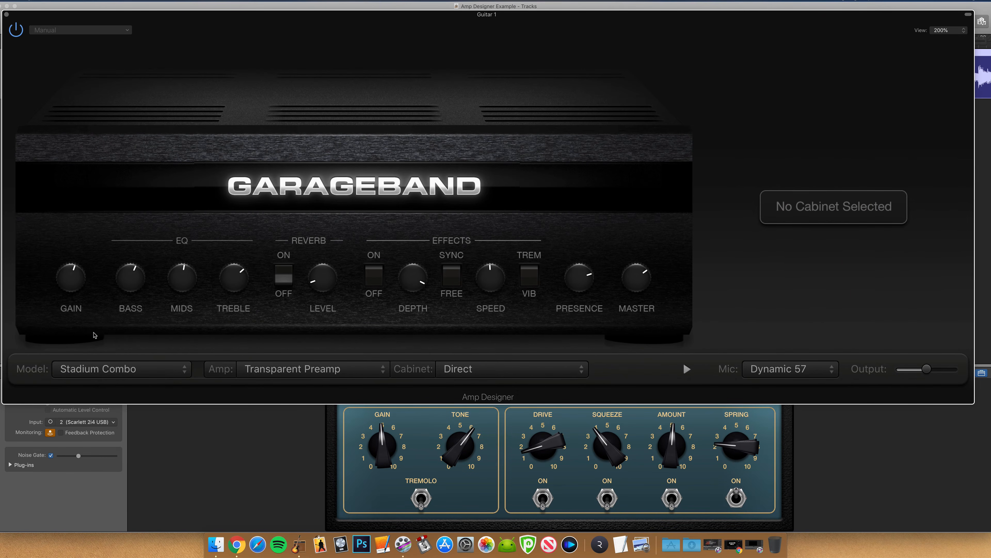
{"action": "left_click", "coordinate": [116, 371]}
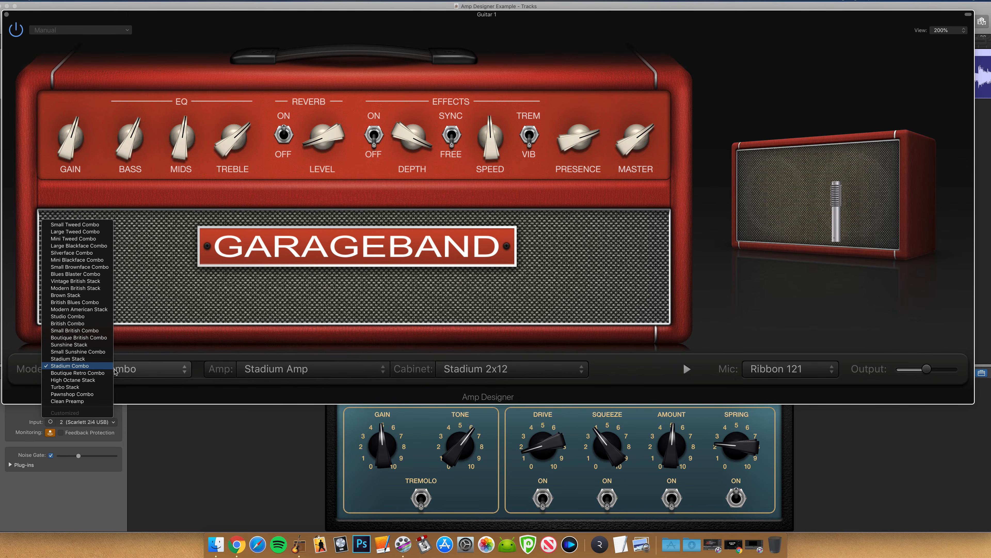
{"action": "left_click", "coordinate": [84, 317]}
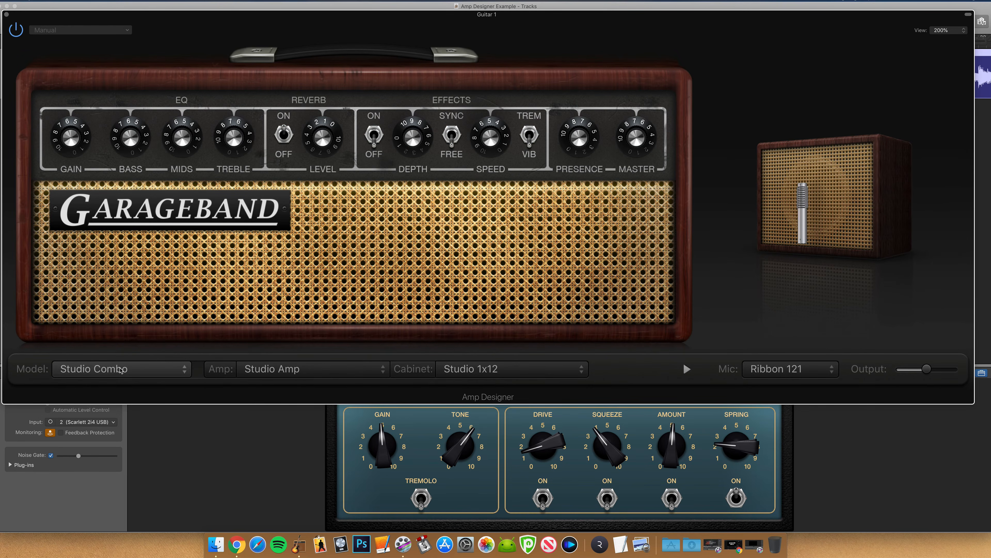
{"action": "left_click", "coordinate": [121, 371]}
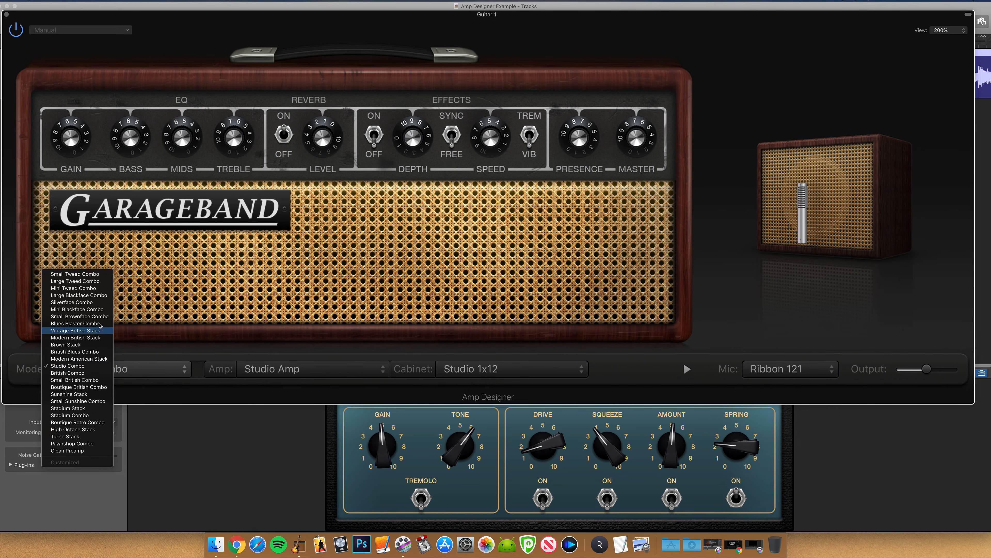
{"action": "left_click", "coordinate": [92, 303]}
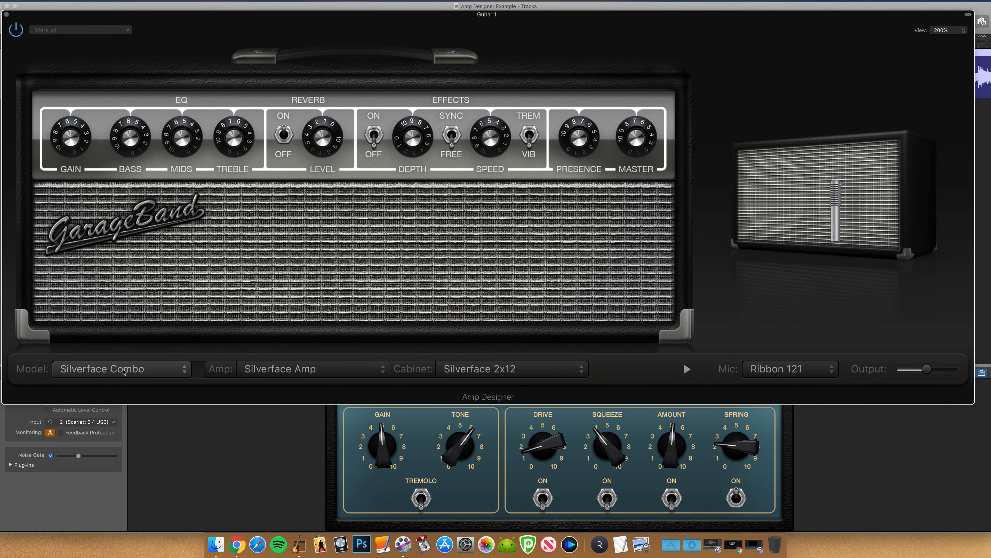
{"action": "left_click", "coordinate": [124, 371]}
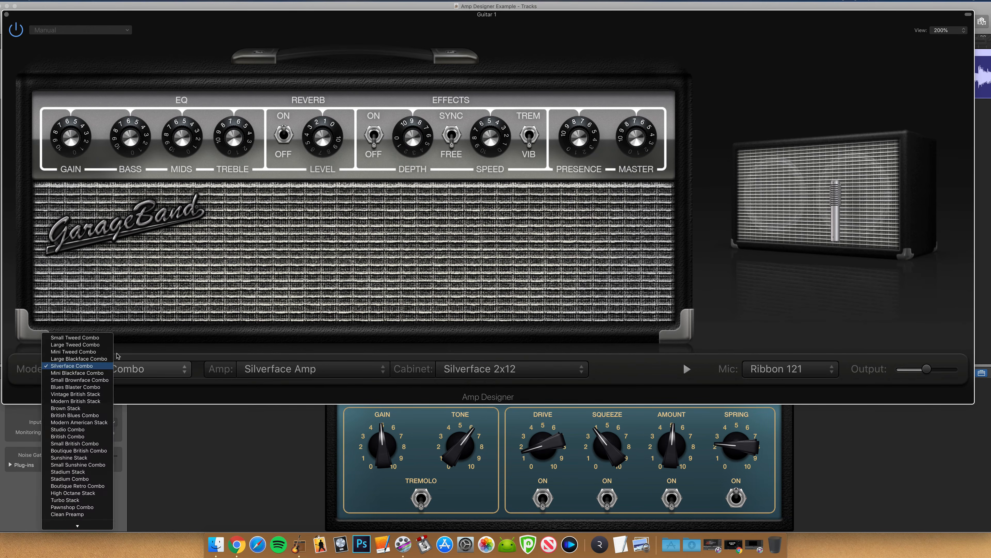
{"action": "left_click", "coordinate": [104, 348]}
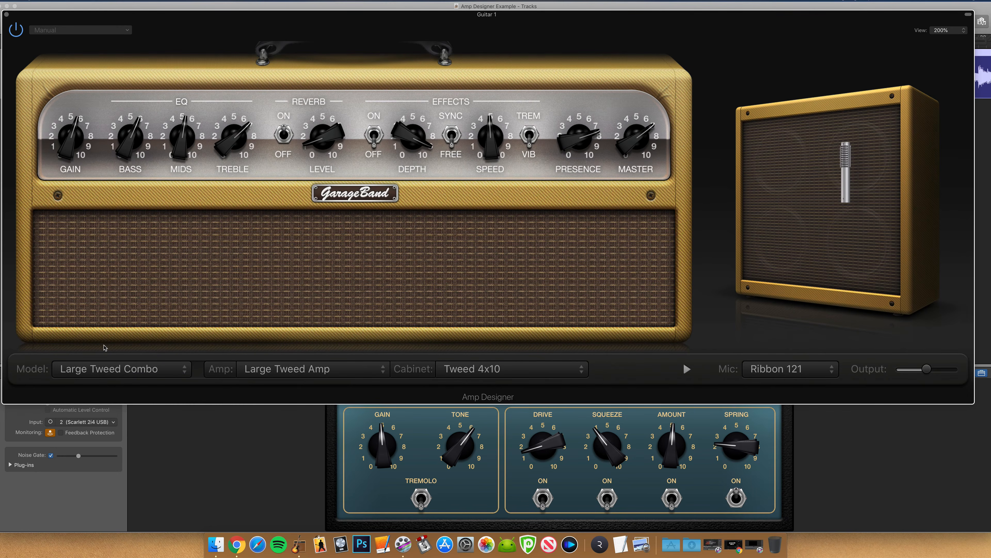
{"action": "left_click", "coordinate": [105, 370]}
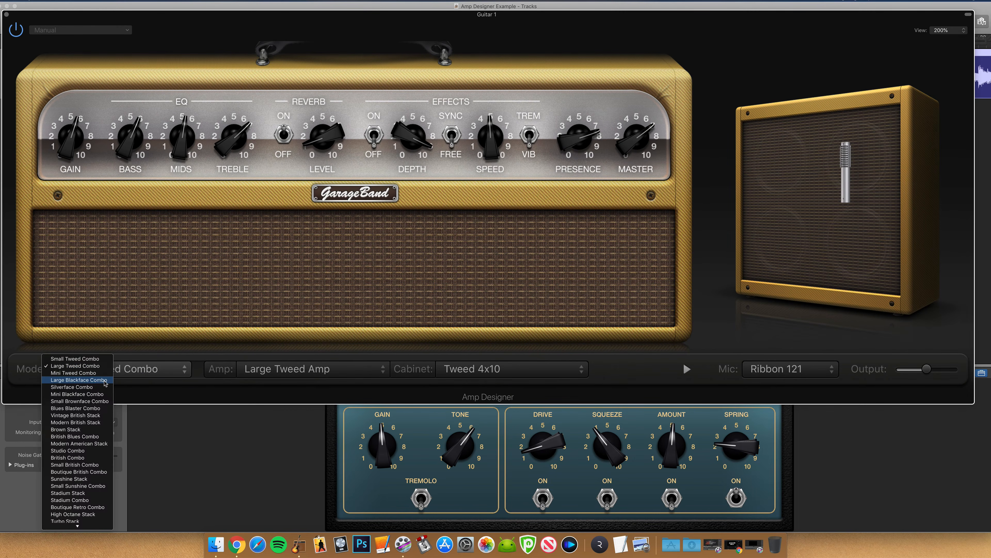
{"action": "left_click", "coordinate": [106, 382]}
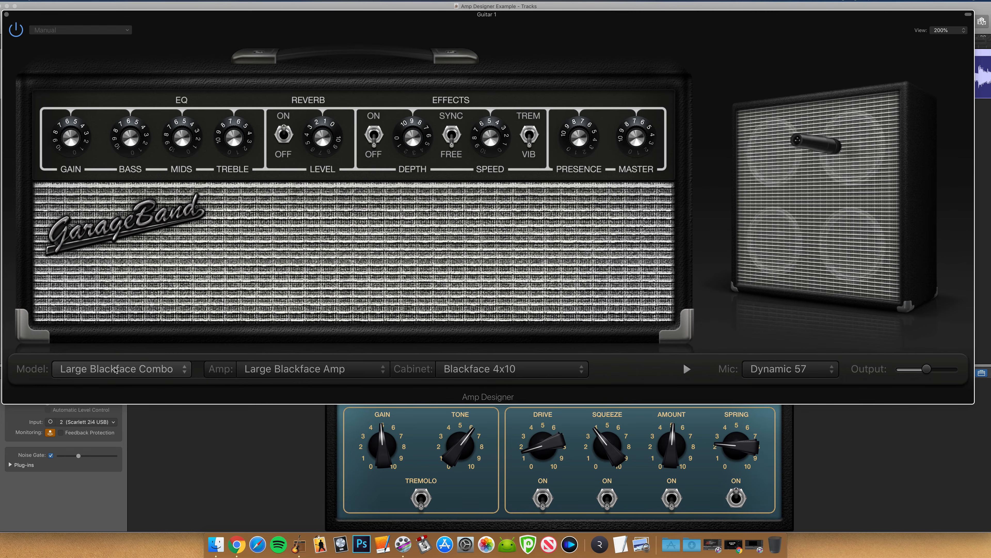
Build a custom model by combining the Silverface Amp with the Vintage British 4x12 cabinet.
{"action": "left_click", "coordinate": [281, 369]}
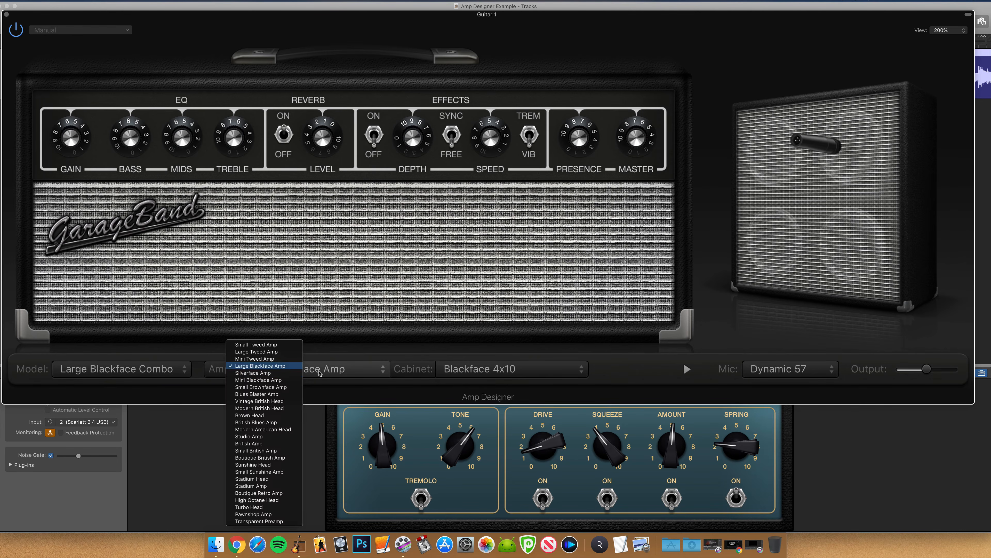
{"action": "left_click", "coordinate": [282, 373]}
{"action": "left_click", "coordinate": [532, 369]}
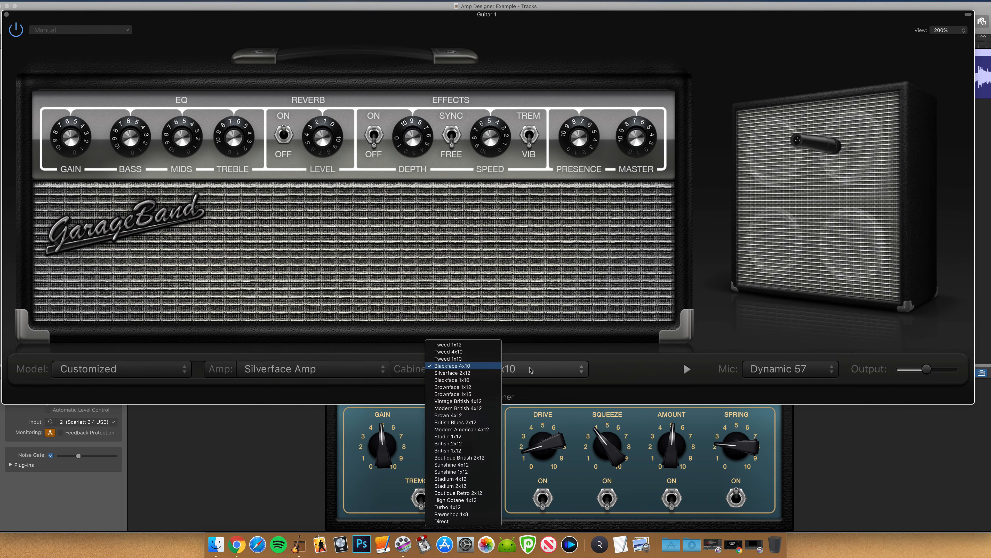
{"action": "left_click", "coordinate": [472, 401]}
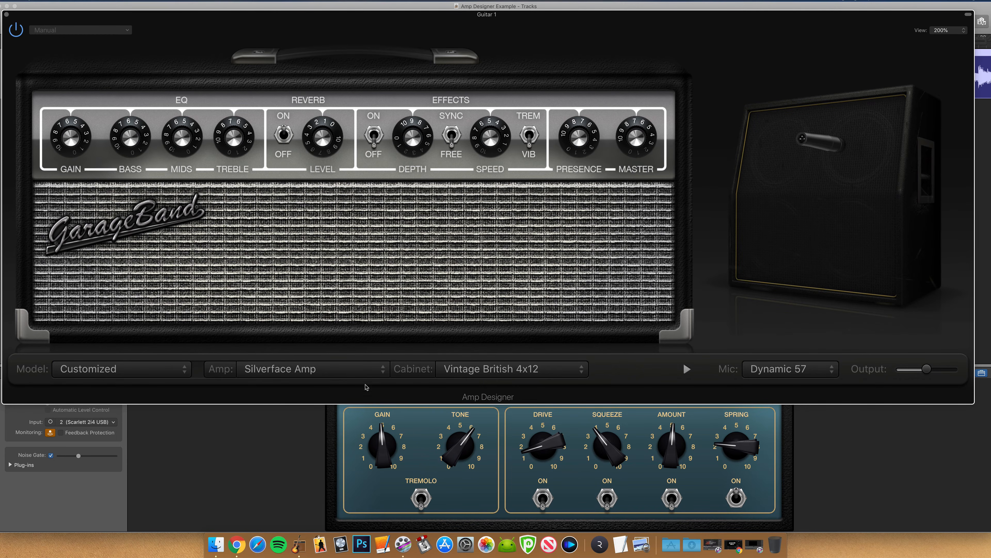
Try the Studio Amp and the Boutique British Amp with the Vintage British 4x12 cabinet.
{"action": "left_click", "coordinate": [333, 370]}
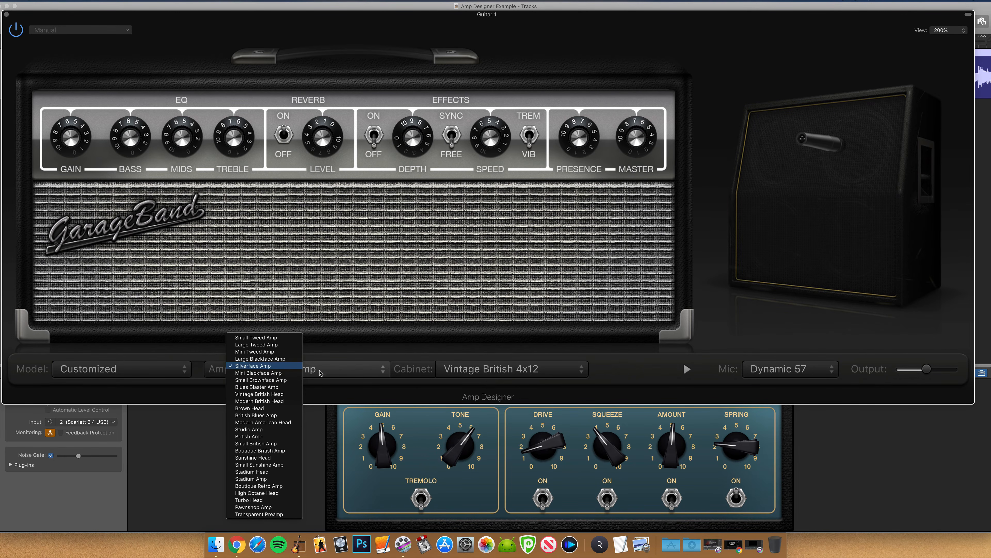
{"action": "left_click", "coordinate": [268, 429]}
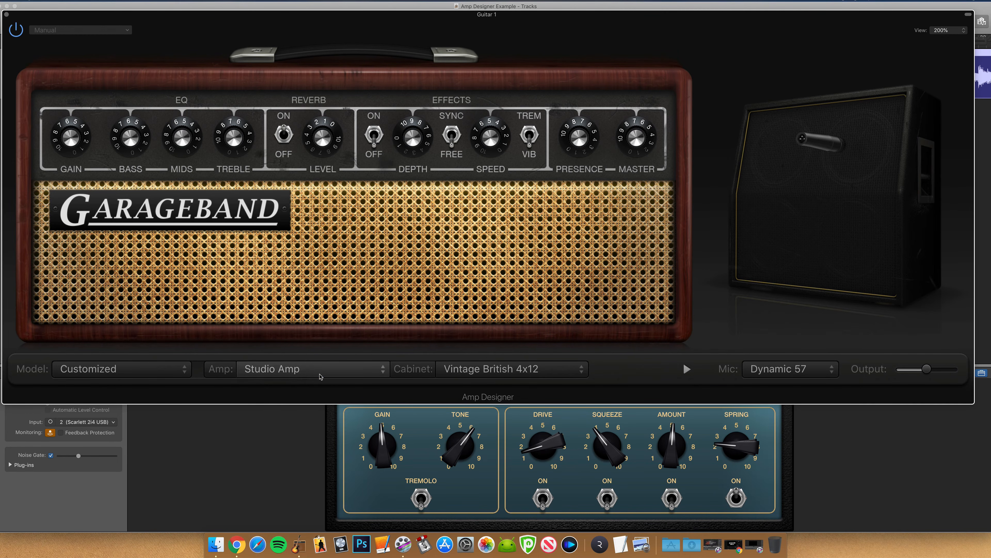
{"action": "left_click", "coordinate": [296, 369]}
{"action": "left_click", "coordinate": [273, 386]}
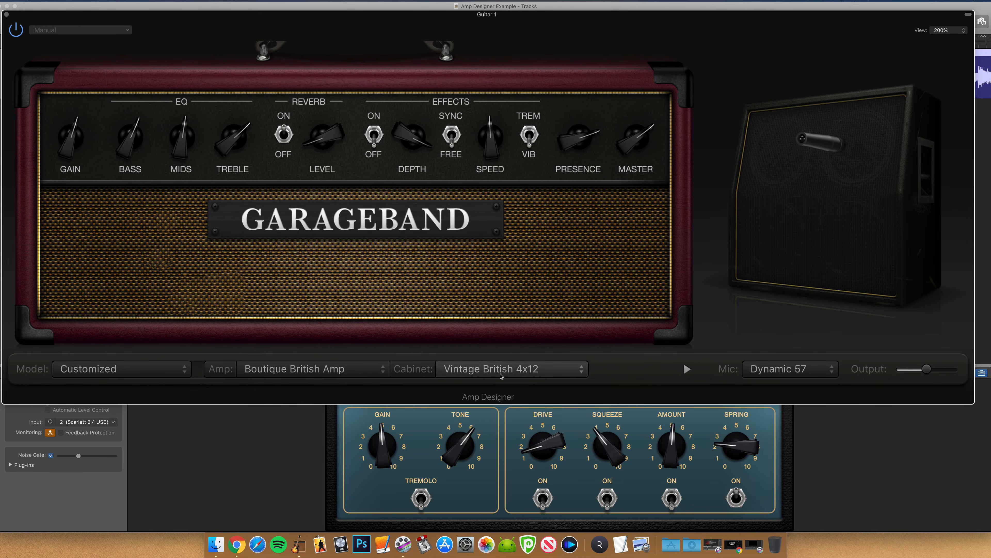
{"action": "left_click", "coordinate": [502, 373]}
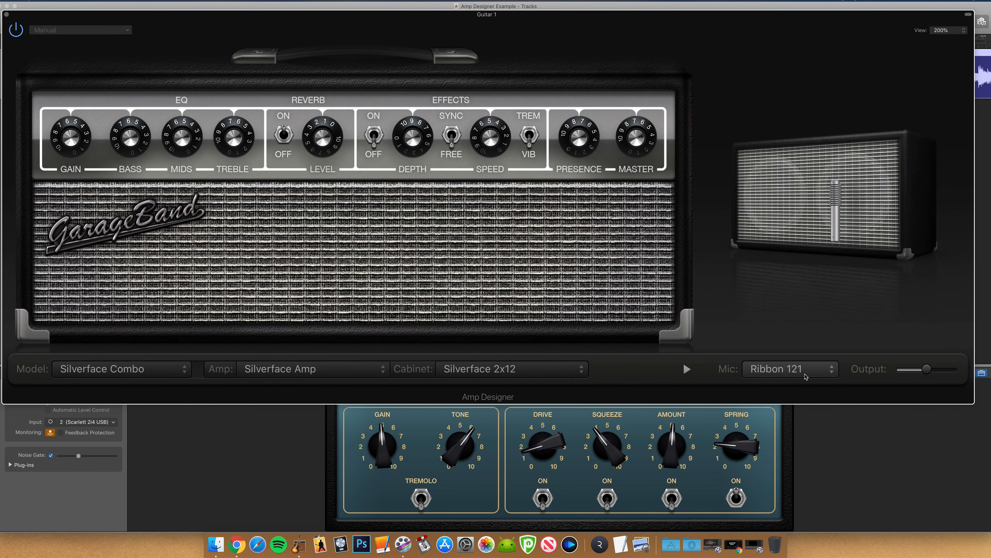
Switch the cabinet mic to Dynamic 57, try it closer and off-centre, and return it to the far position on the speaker's centre.
{"action": "left_click", "coordinate": [806, 376]}
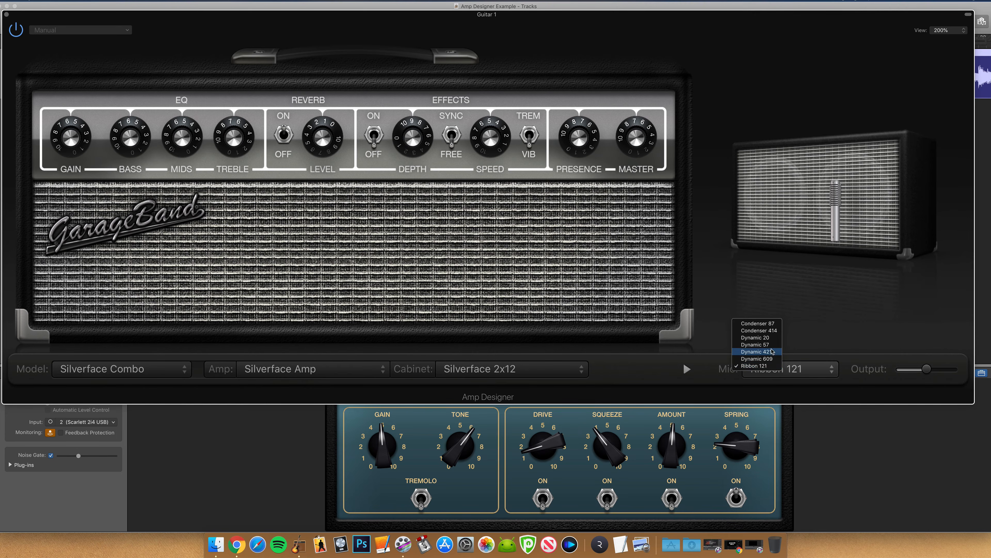
{"action": "left_click", "coordinate": [761, 344]}
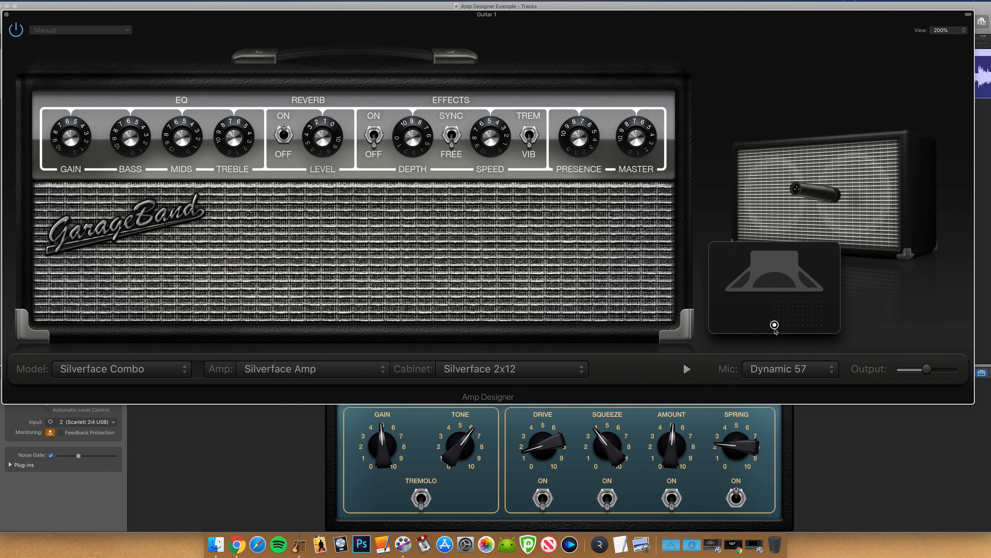
{"action": "left_click_drag", "start_coordinate": [775, 324], "coordinate": [791, 309]}
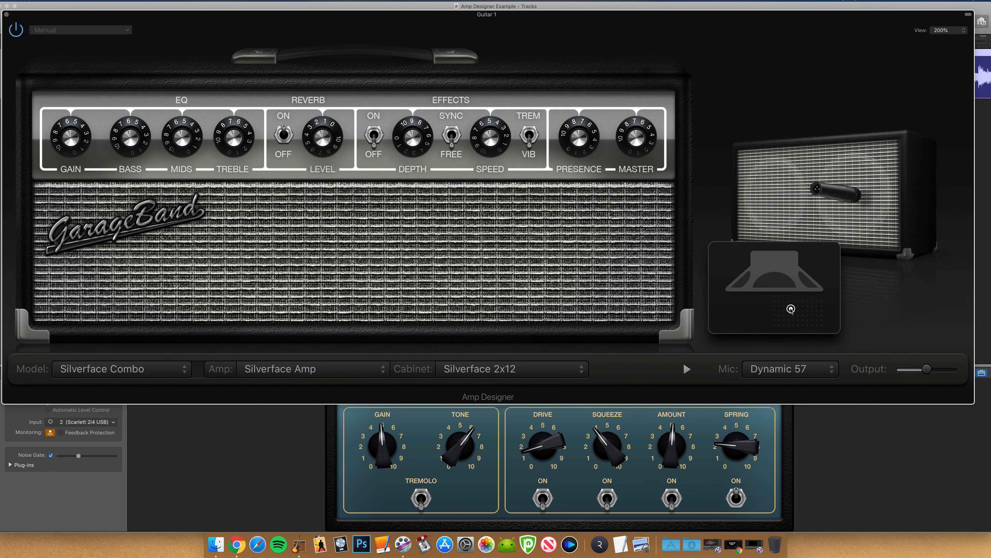
{"action": "left_click_drag", "start_coordinate": [791, 308], "coordinate": [777, 324]}
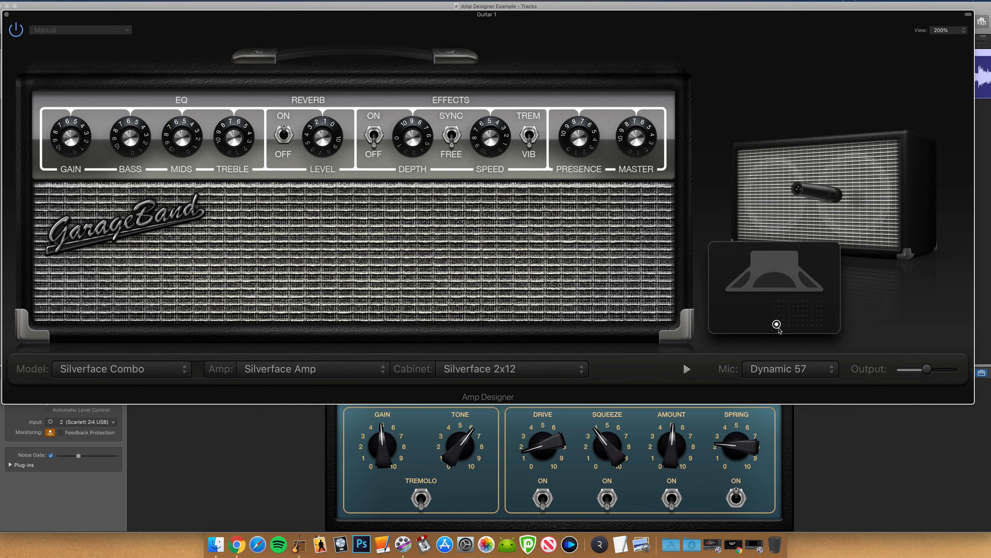
Switch the cabinet mic to Dynamic 20 and move it close to the speaker's centre.
{"action": "left_click", "coordinate": [795, 369]}
{"action": "left_click", "coordinate": [772, 358]}
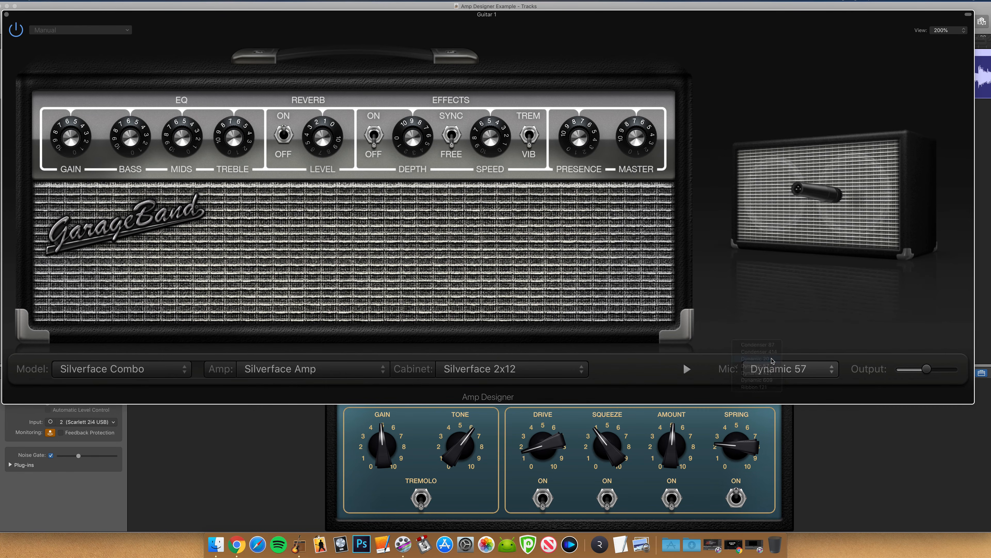
{"action": "mouse_move", "coordinate": [780, 326]}
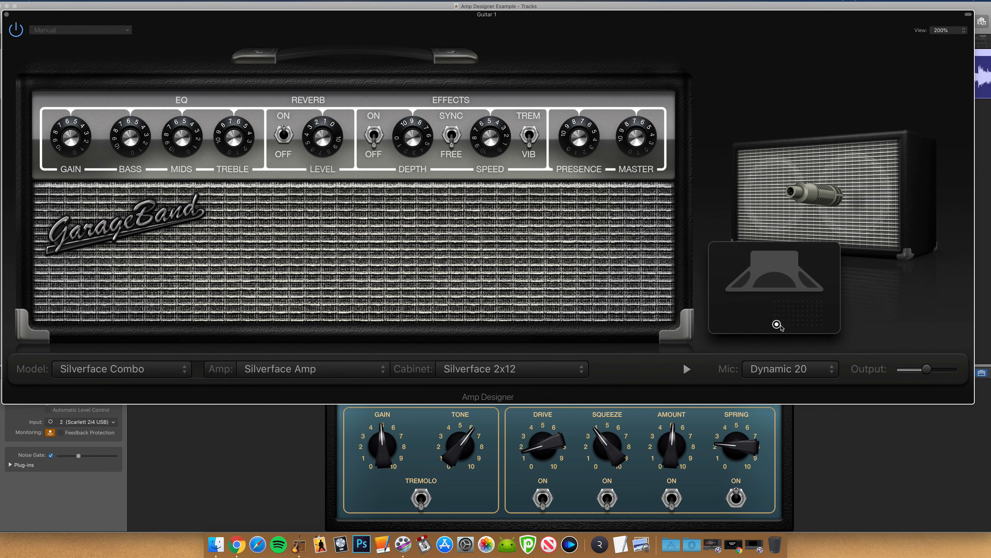
{"action": "left_click_drag", "start_coordinate": [777, 324], "coordinate": [798, 302]}
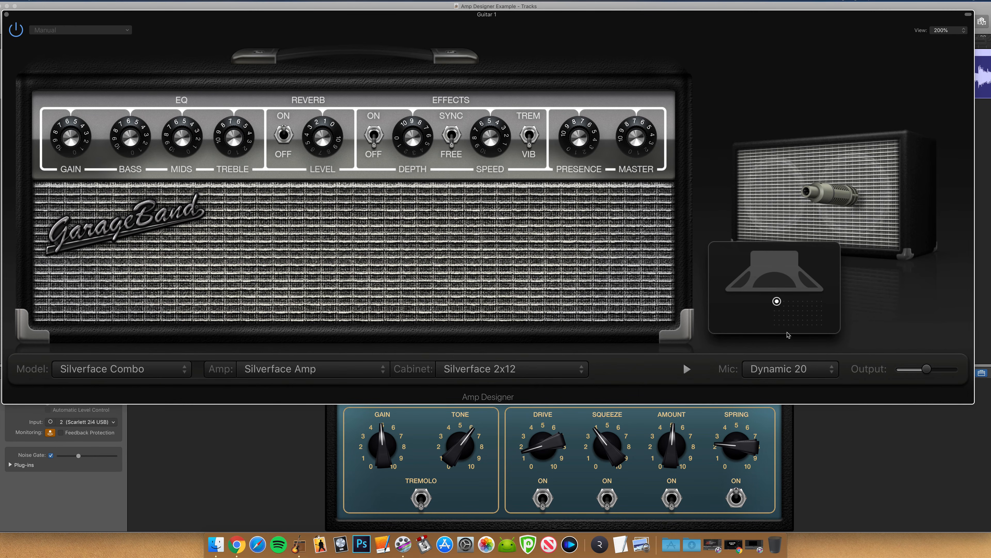
Switch the cabinet mic to Condenser 87 and move it back away from the speaker, keeping it near the centre.
{"action": "left_click", "coordinate": [797, 369]}
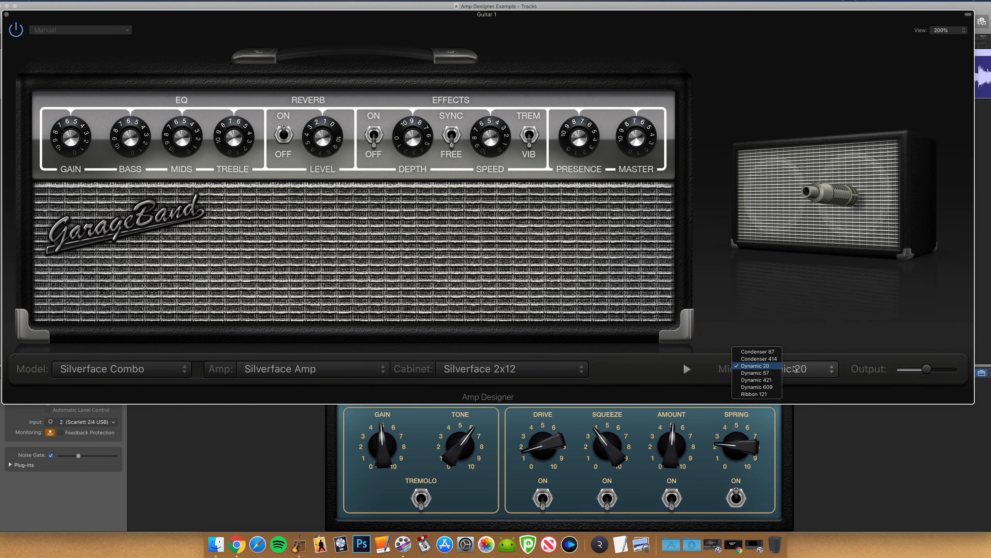
{"action": "left_click", "coordinate": [778, 354]}
{"action": "mouse_move", "coordinate": [778, 314]}
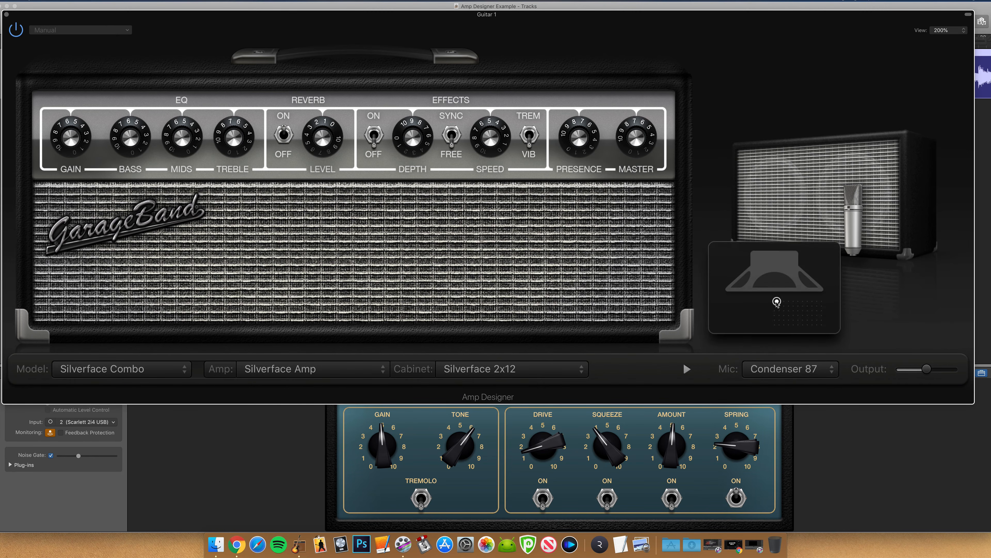
{"action": "mouse_move", "coordinate": [777, 303]}
{"action": "left_mouse_down"}
{"action": "mouse_move", "coordinate": [779, 318]}
{"action": "mouse_move", "coordinate": [824, 318]}
{"action": "mouse_move", "coordinate": [824, 302]}
{"action": "mouse_move", "coordinate": [795, 301]}
{"action": "mouse_move", "coordinate": [776, 302]}
{"action": "mouse_move", "coordinate": [775, 321]}
{"action": "left_mouse_up"}
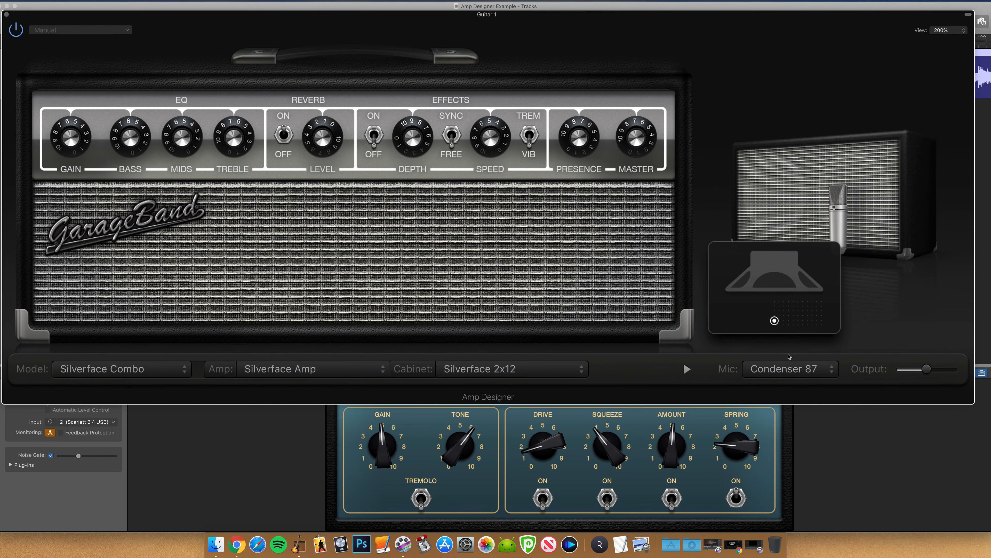
Switch the cabinet mic to Ribbon 121 and move it closer to the speaker's centre.
{"action": "left_click", "coordinate": [786, 368]}
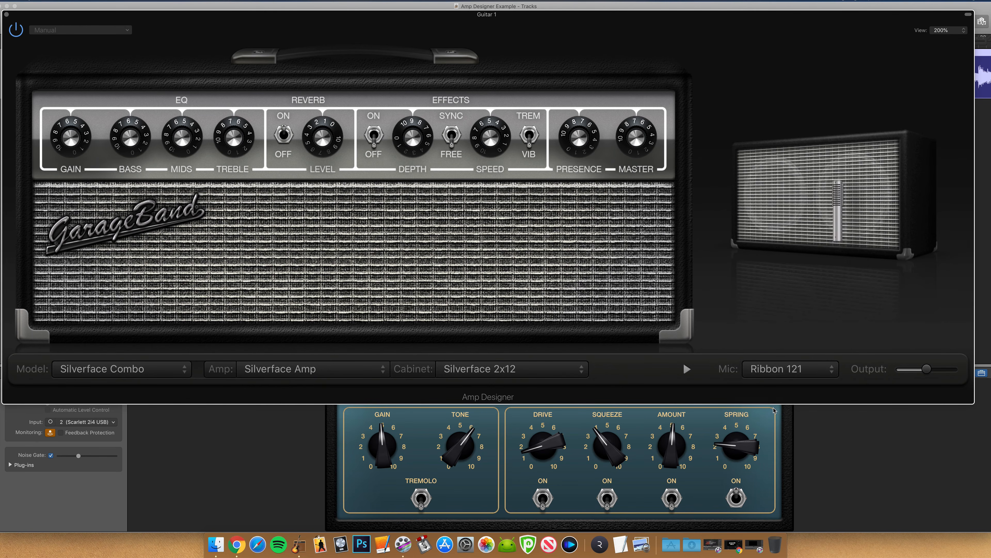
{"action": "mouse_move", "coordinate": [784, 344]}
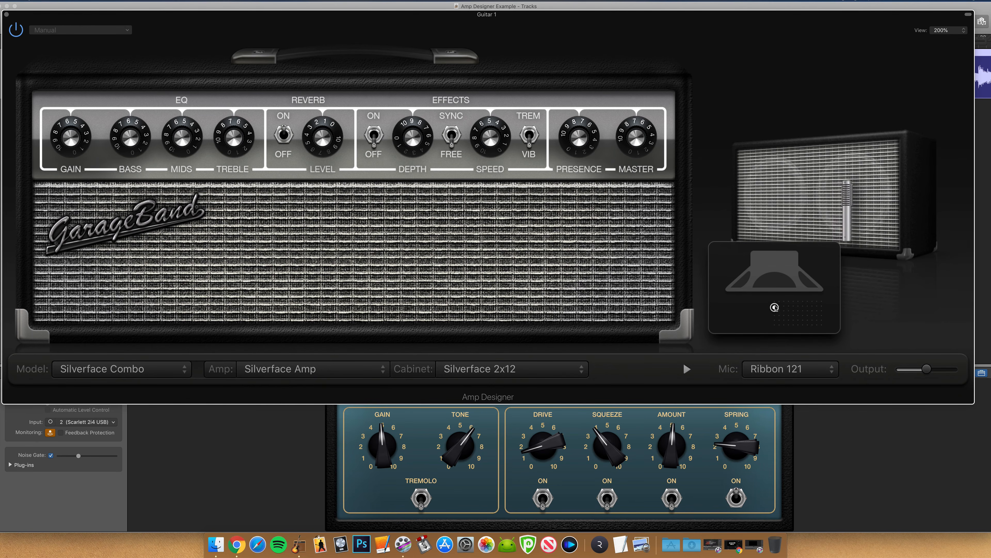